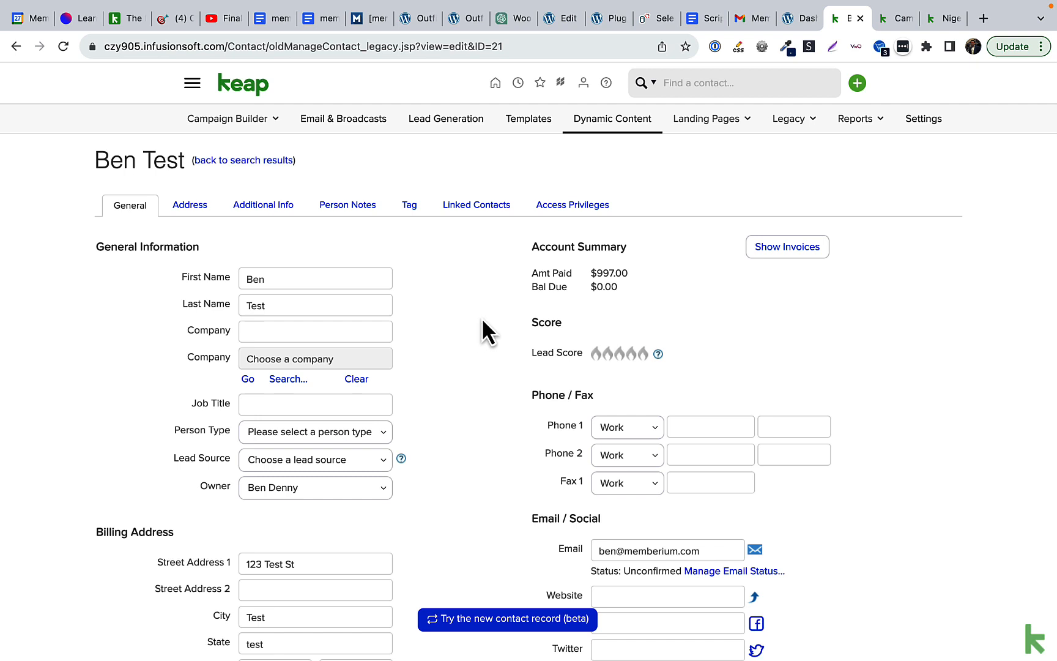
pyautogui.click(796, 18)
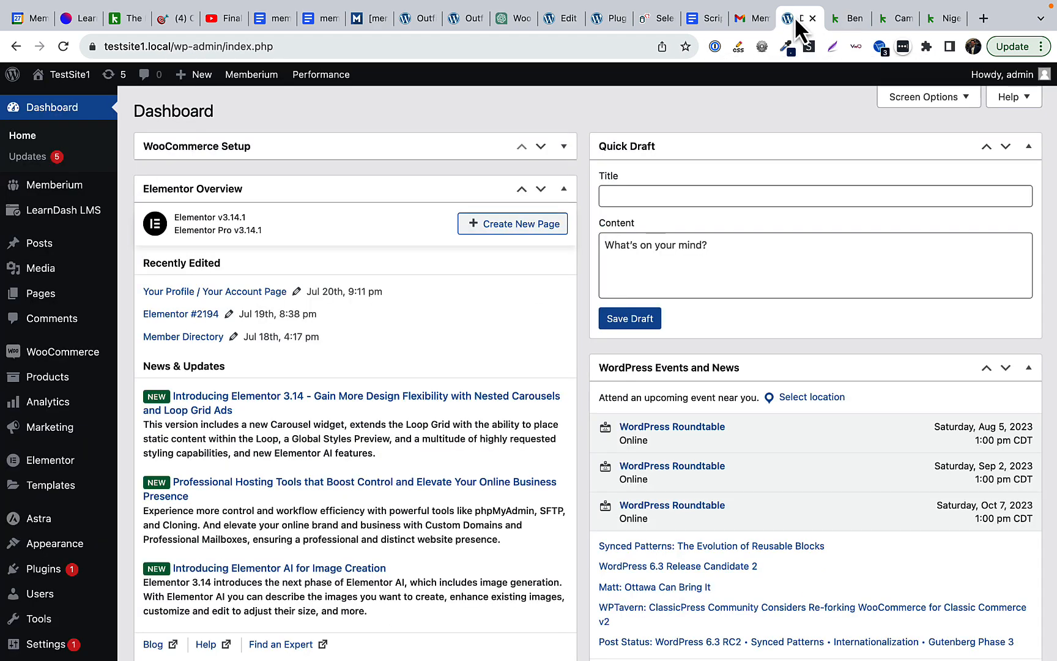
pyautogui.moveTo(79, 190)
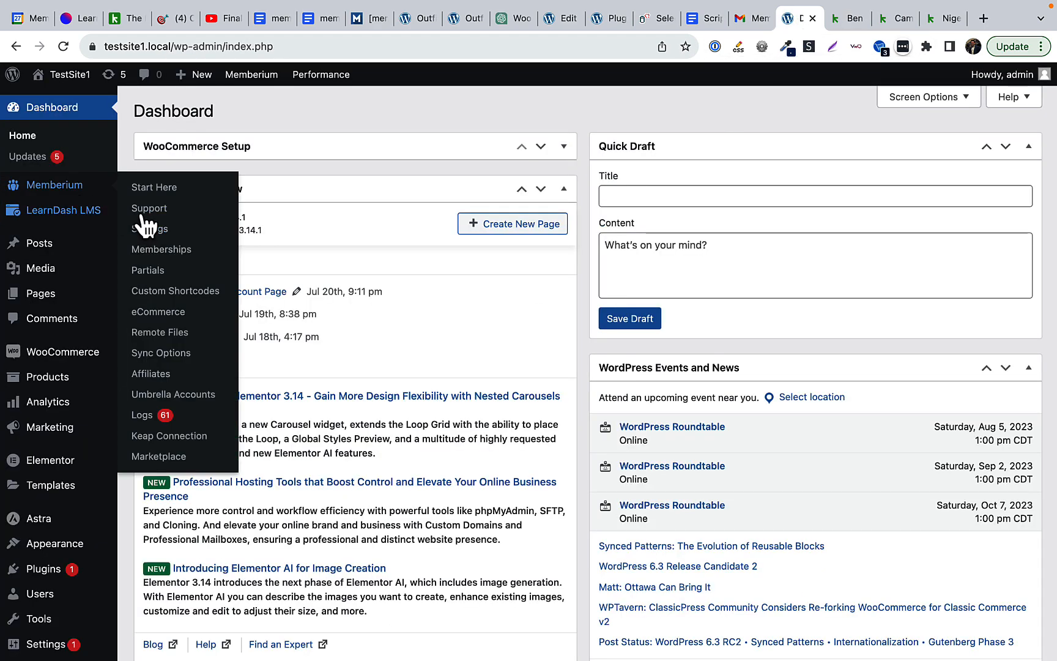
pyautogui.click(164, 229)
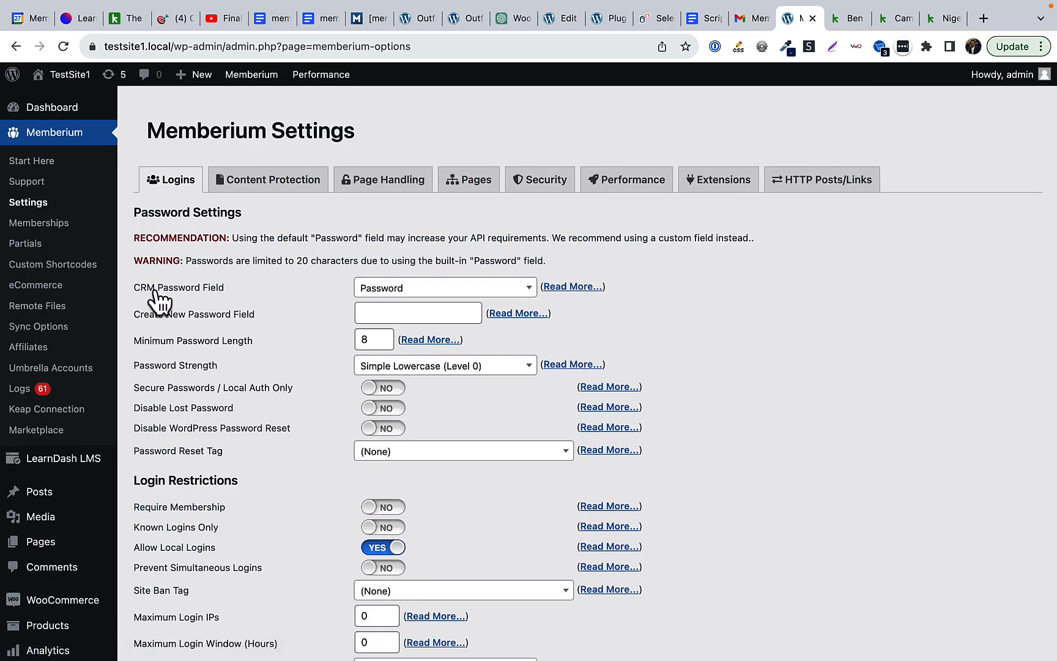
pyautogui.moveTo(136, 288); pyautogui.dragTo(218, 290)
pyautogui.click(222, 292)
pyautogui.click(408, 299)
pyautogui.click(405, 293)
pyautogui.click(852, 19)
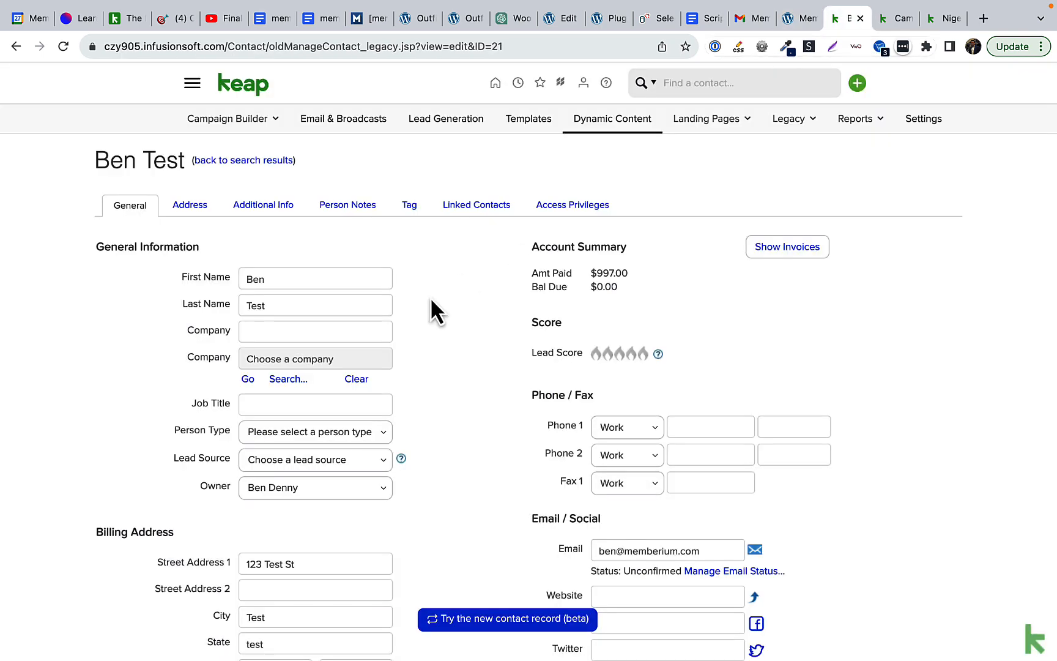
# Step: Check the test contact's Password field on the Additional Info tab
pyautogui.click(260, 213)
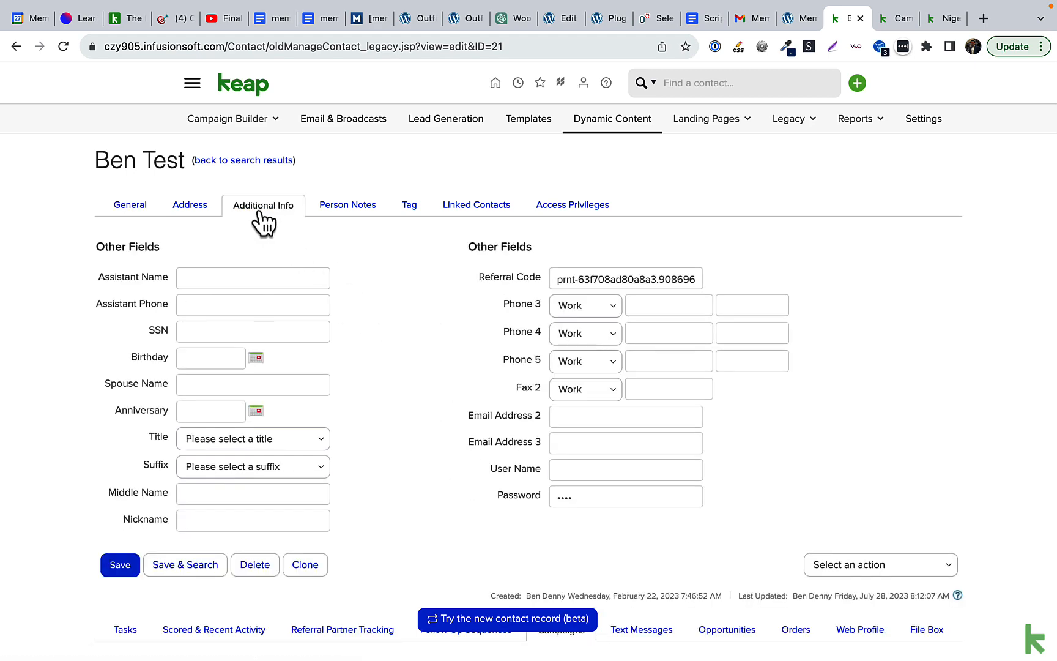
pyautogui.moveTo(495, 498); pyautogui.dragTo(536, 500)
pyautogui.click(535, 501)
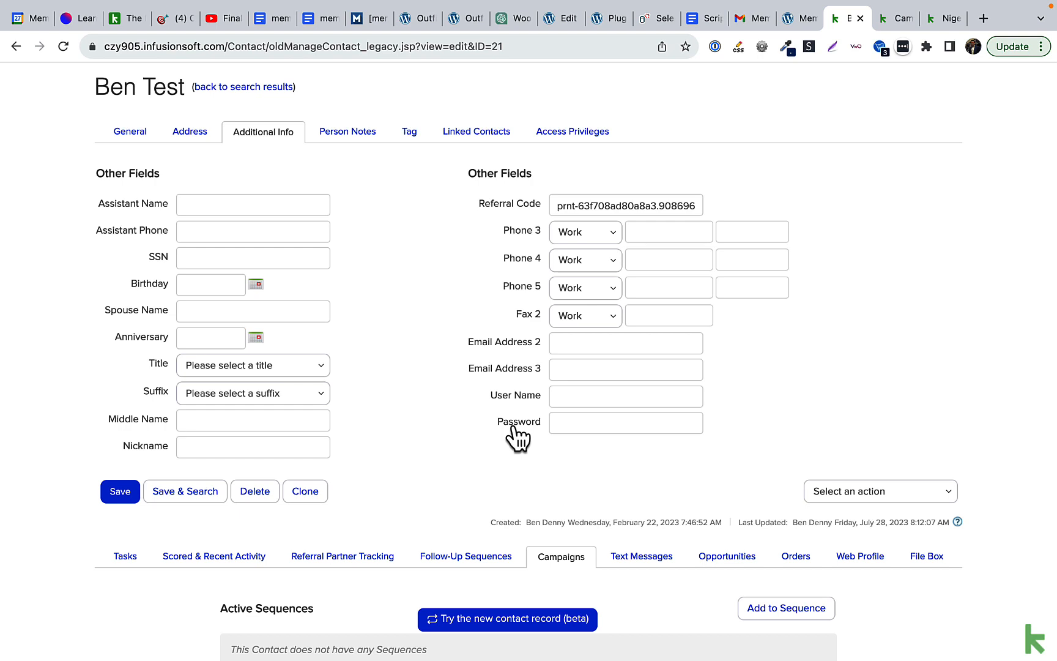
# Step: Scroll to the failed Send HTTP Post in campaign history, then go to the Campaigns list
pyautogui.scroll(-7, 481, 511)
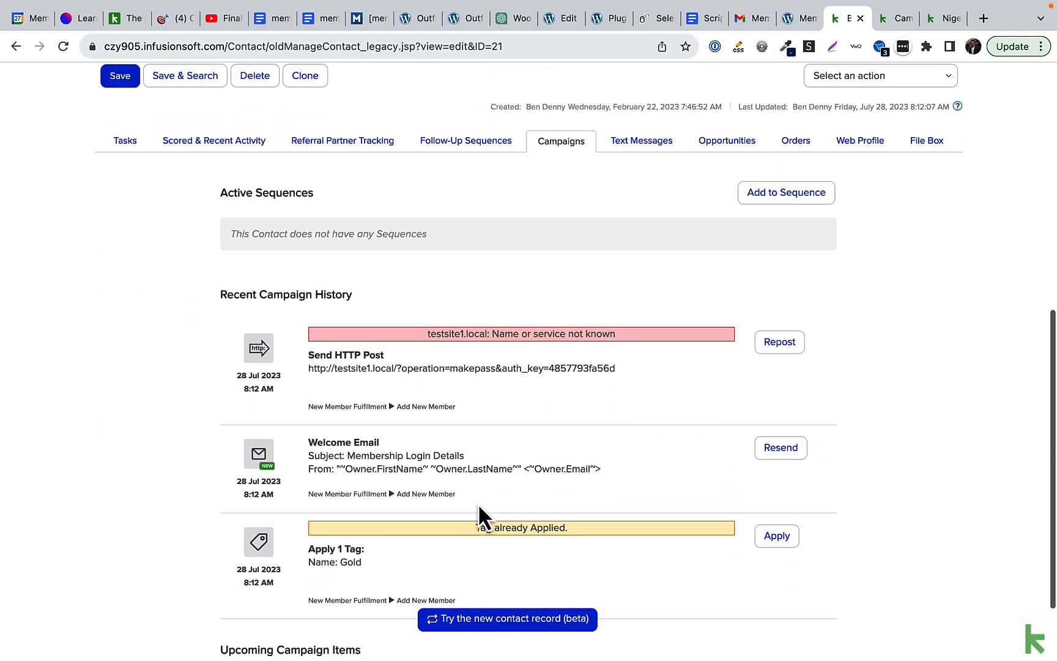
pyautogui.scroll(-1, 479, 503)
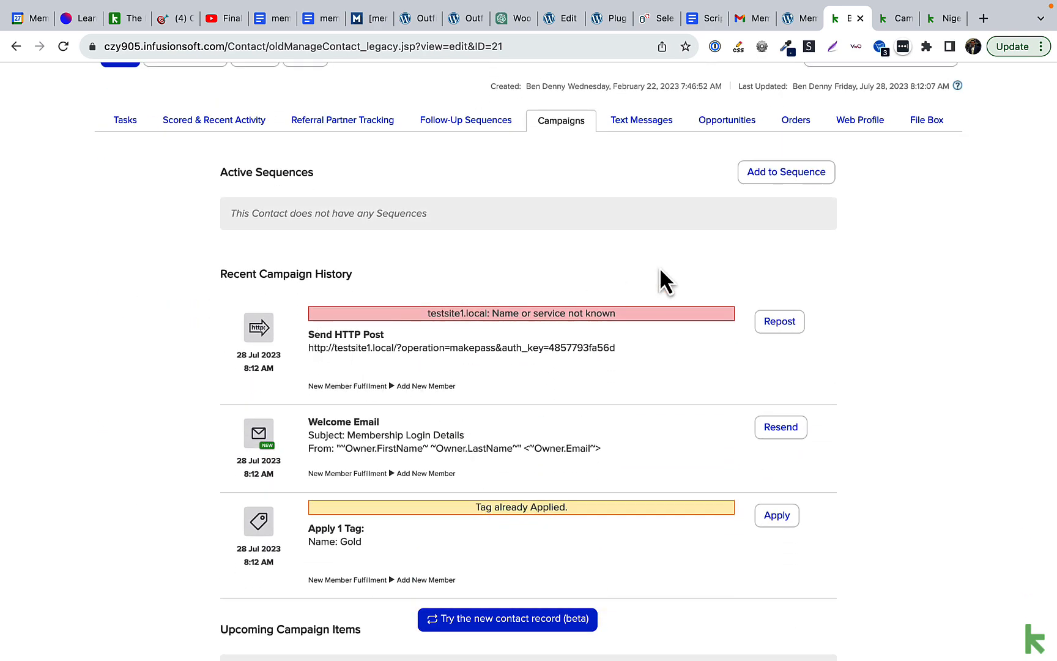
pyautogui.click(894, 19)
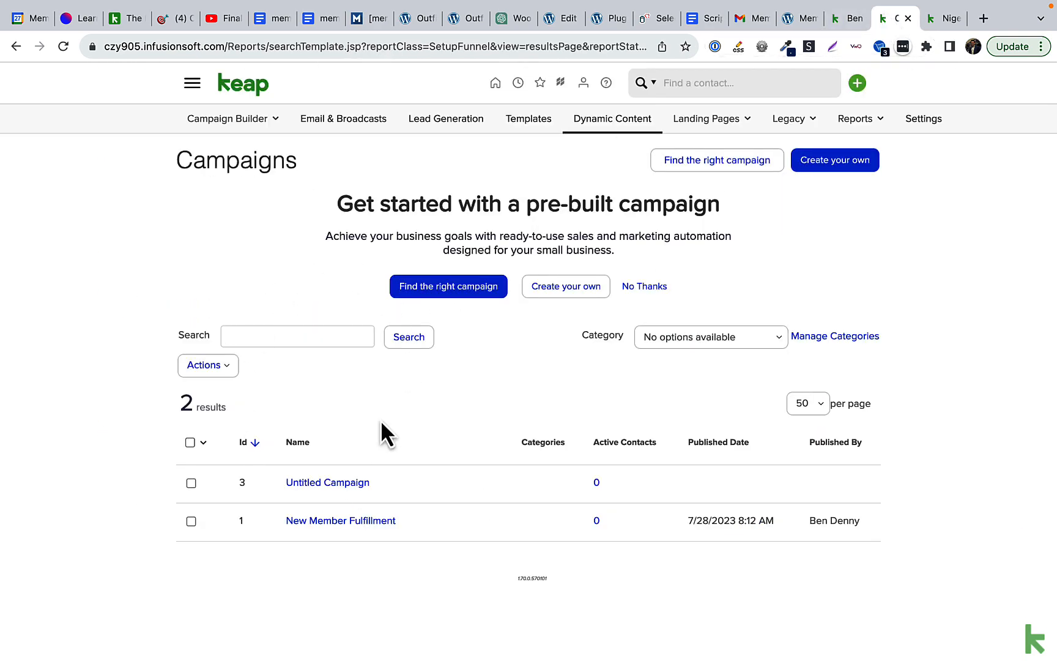
# Step: Inspect the makepass URL and auth key in Add New Member's Send HTTP Post step
pyautogui.click(308, 541)
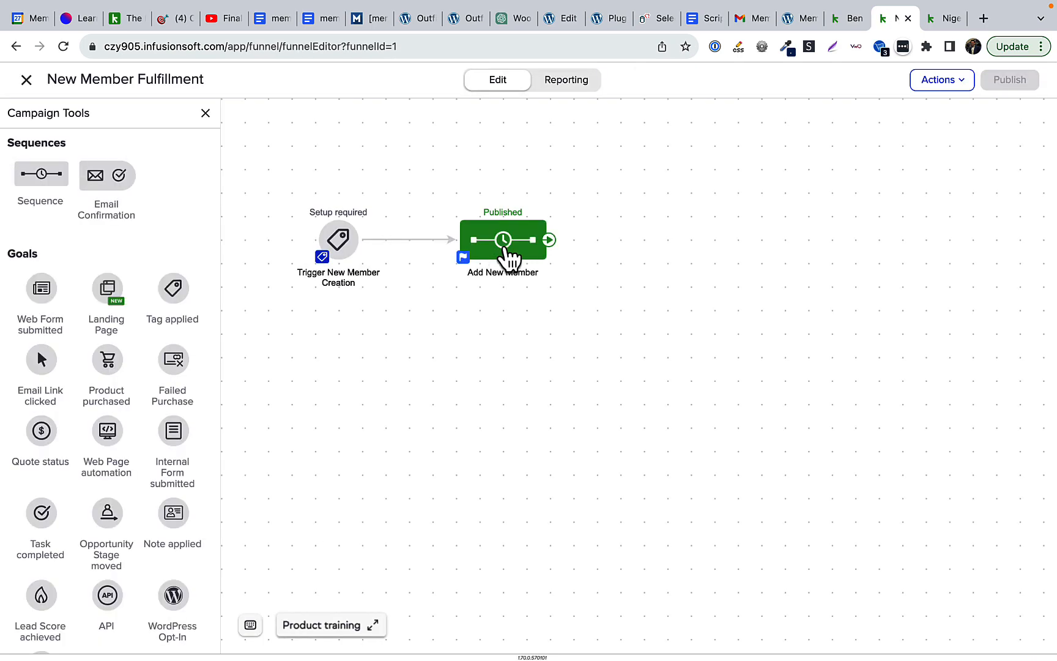
pyautogui.doubleClick(506, 248)
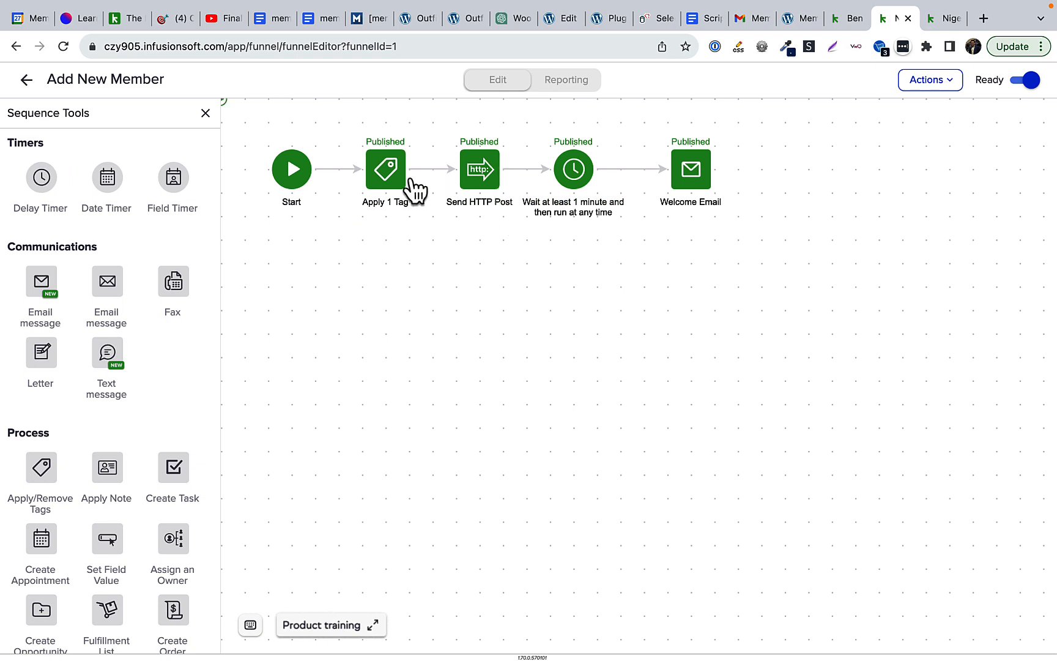
pyautogui.doubleClick(478, 171)
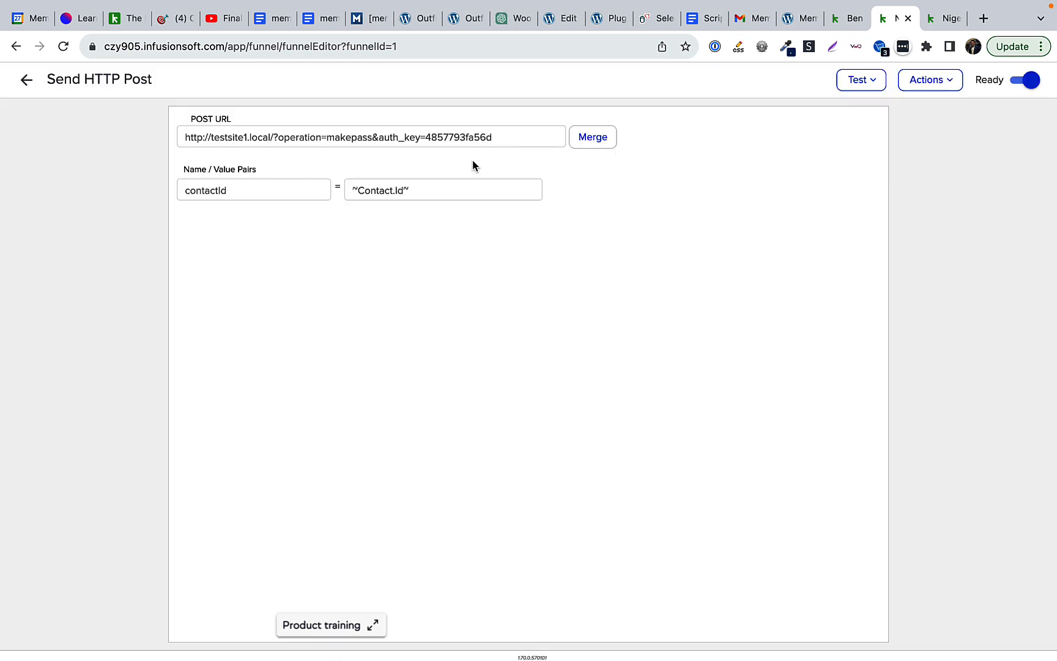
pyautogui.moveTo(378, 134); pyautogui.dragTo(511, 131)
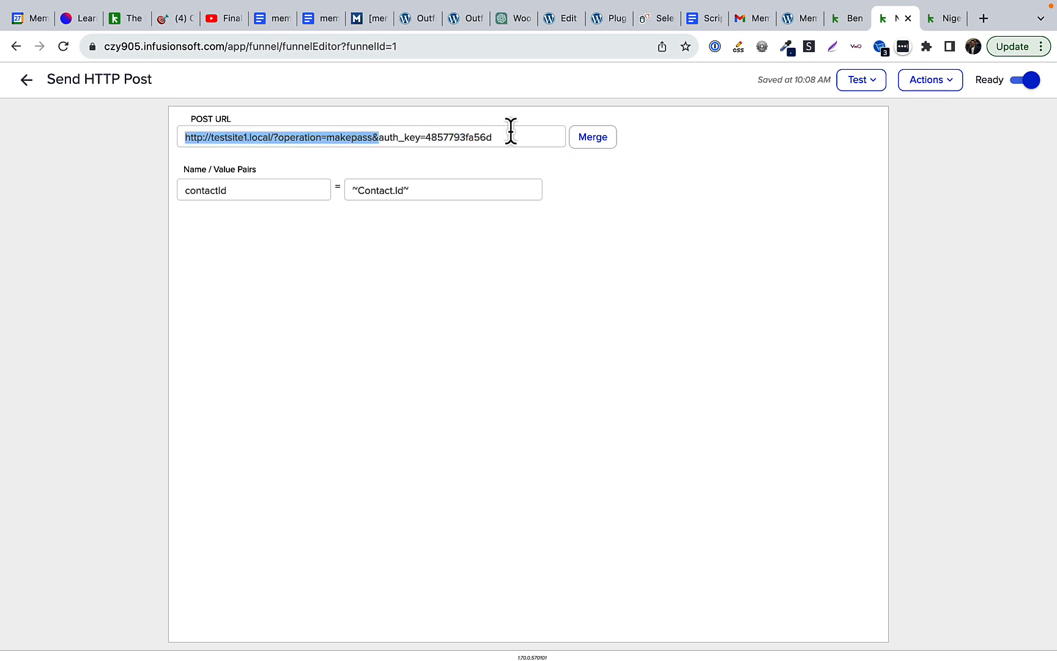
pyautogui.click(514, 139)
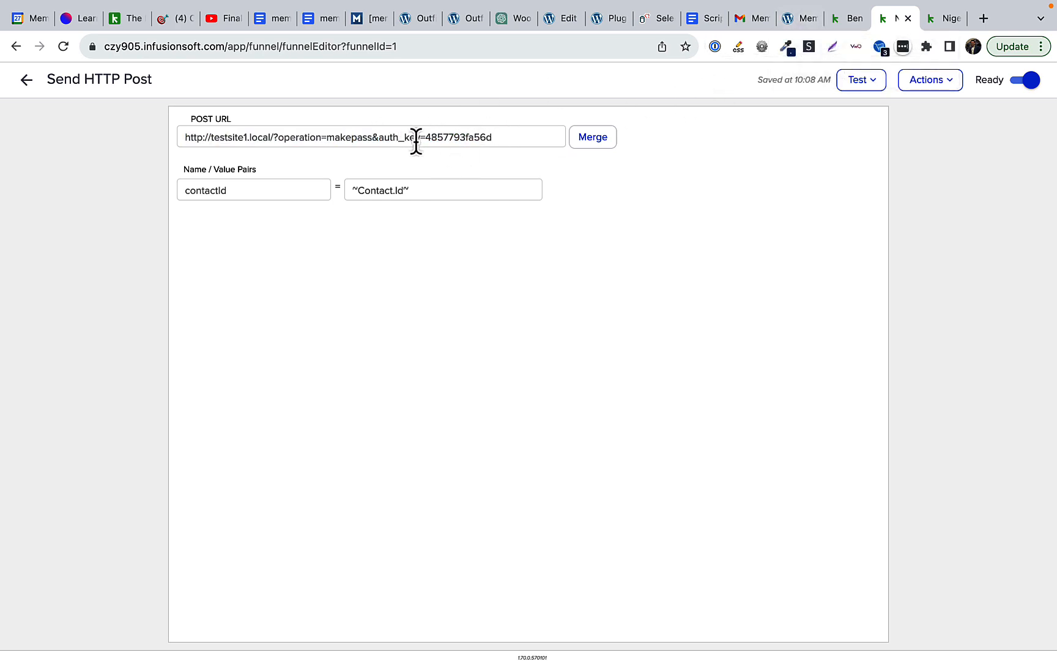
pyautogui.moveTo(415, 140); pyautogui.dragTo(526, 141)
pyautogui.click(526, 141)
pyautogui.click(788, 18)
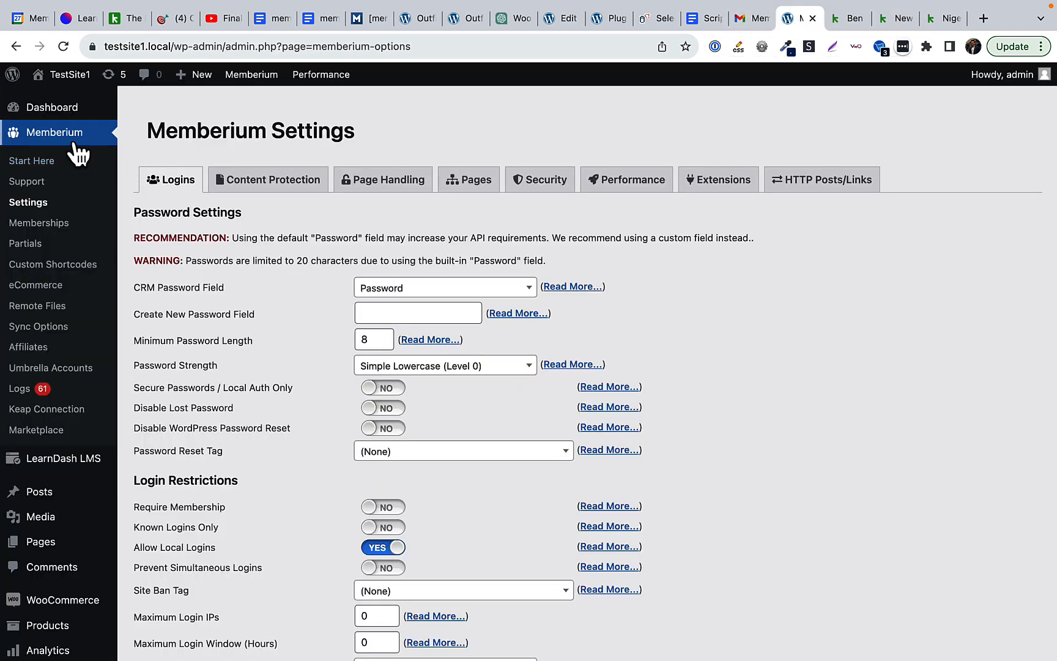
# Step: Find the Password Generator example makepass URL on Memberium's HTTP Posts/Links tab
pyautogui.click(813, 193)
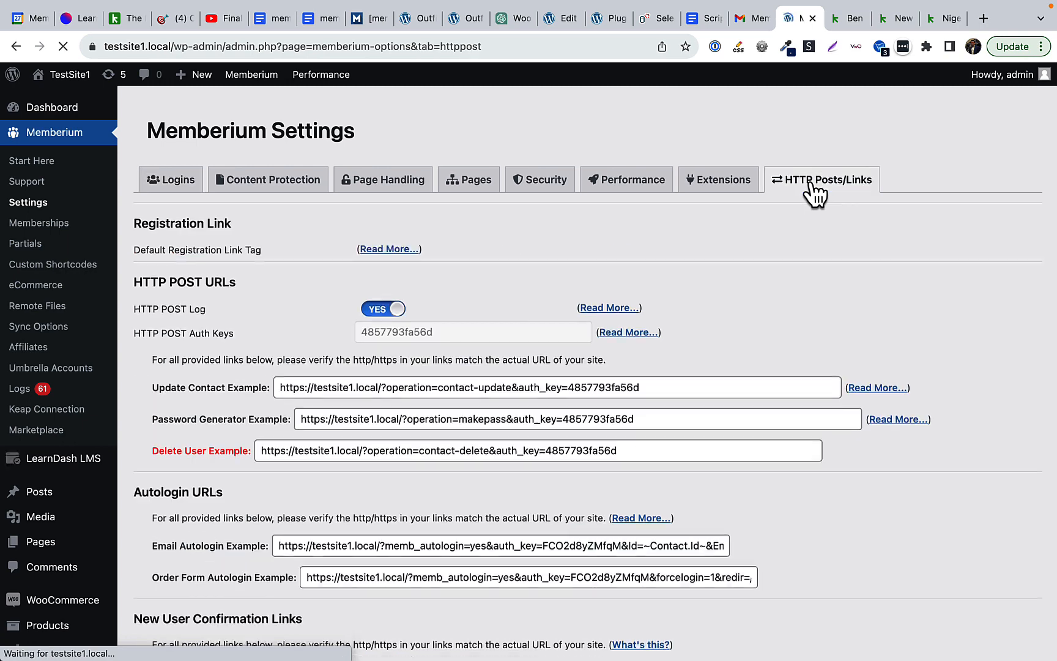
pyautogui.scroll(-3, 813, 193)
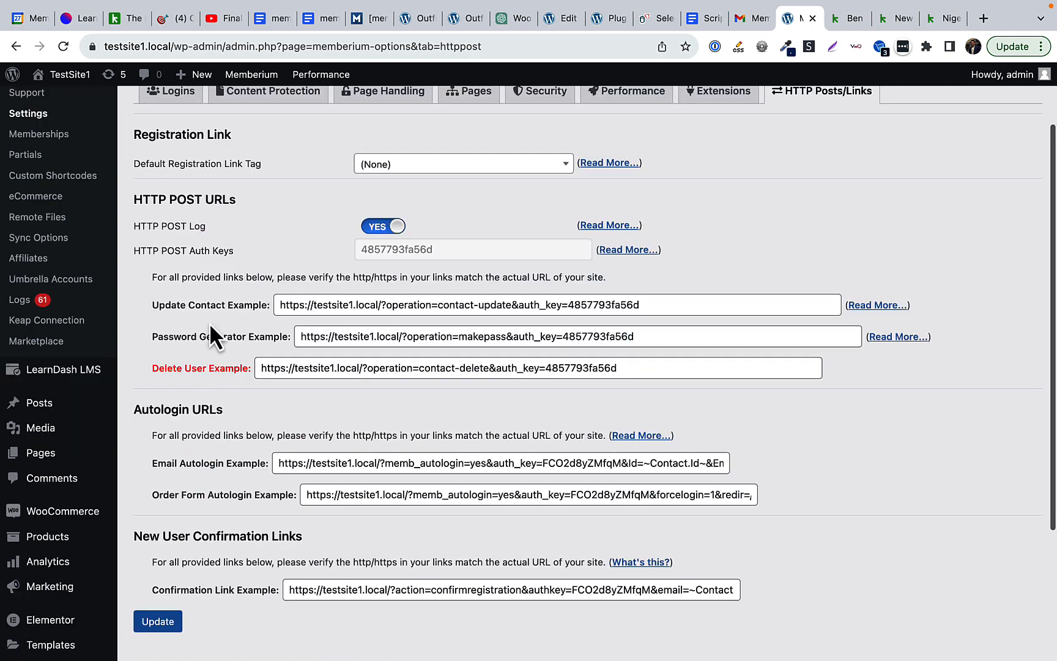
pyautogui.moveTo(161, 337); pyautogui.dragTo(295, 342)
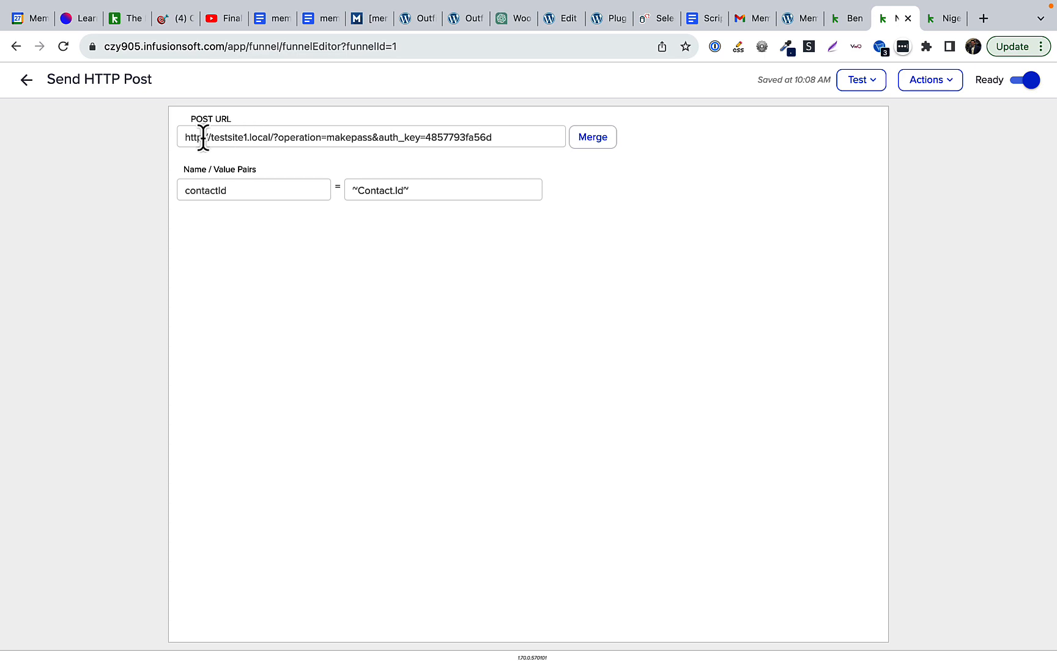
# Step: Replace the Send HTTP Post URL with the https makepass address from Memberium
pyautogui.tripleClick(200, 140)
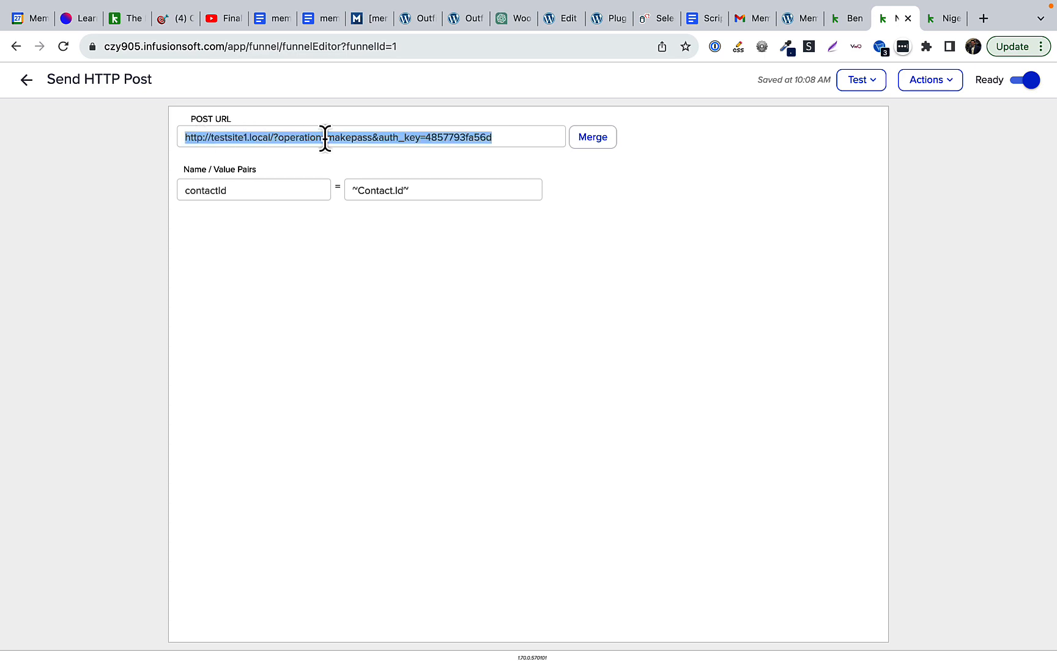
pyautogui.write('https://testsite1.local/?operation=makepass&auth_key=4857793fa56d')
pyautogui.moveTo(207, 137); pyautogui.dragTo(202, 138)
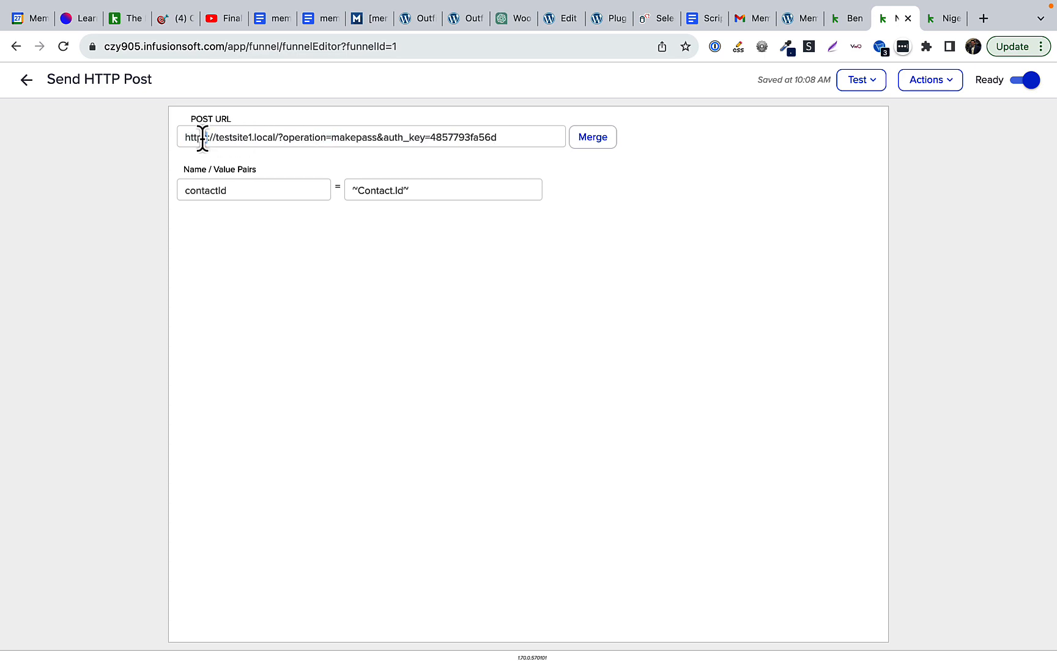
pyautogui.click(202, 138)
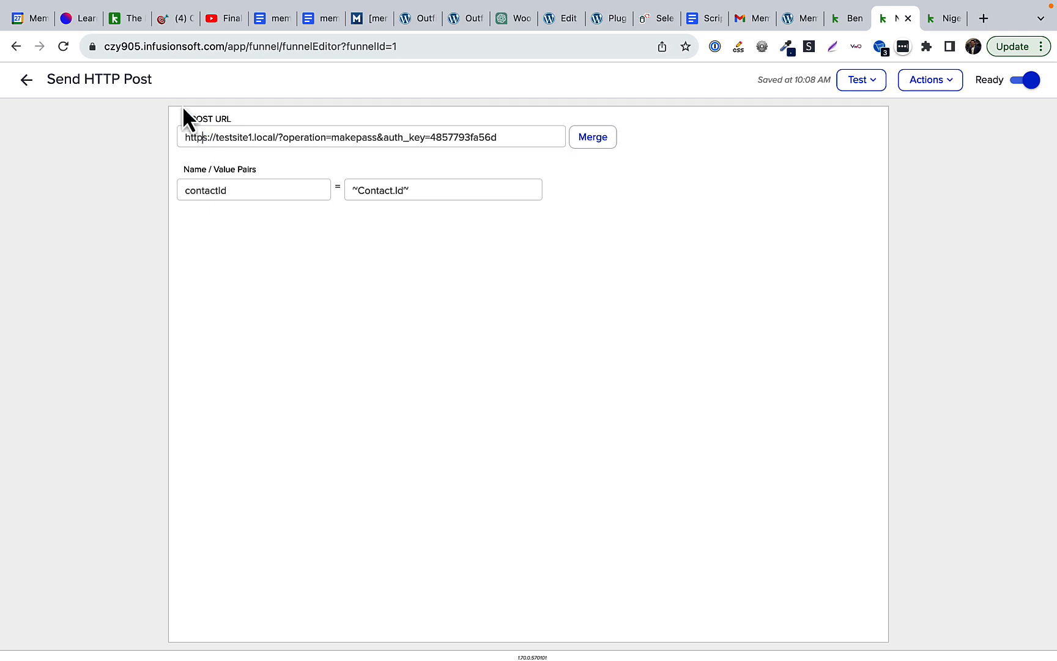
pyautogui.click(92, 49)
pyautogui.click(92, 49)
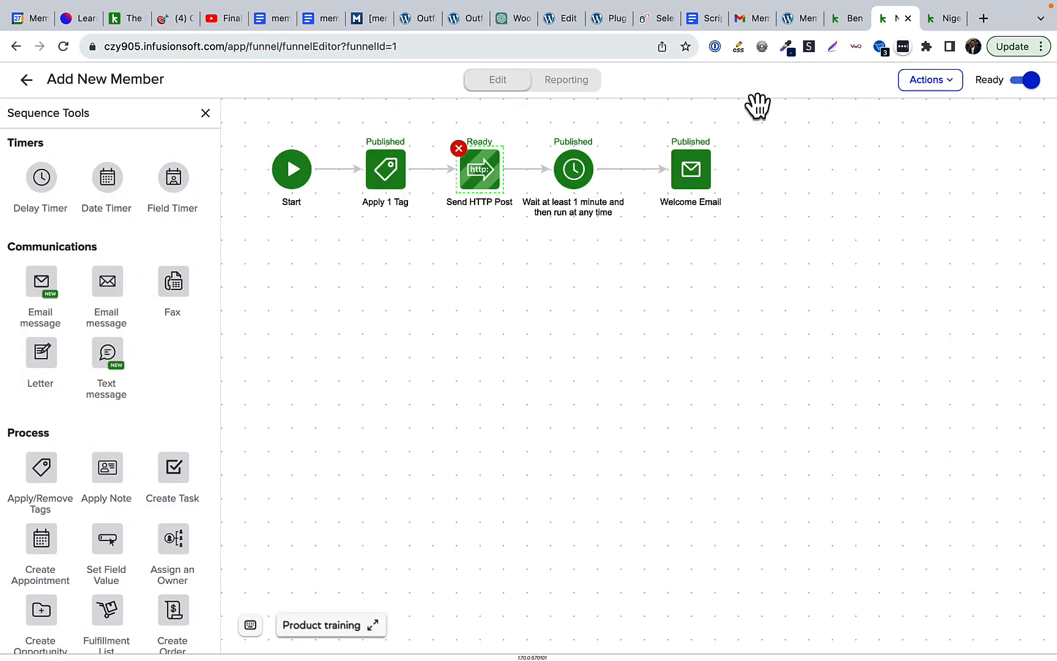
pyautogui.click(842, 16)
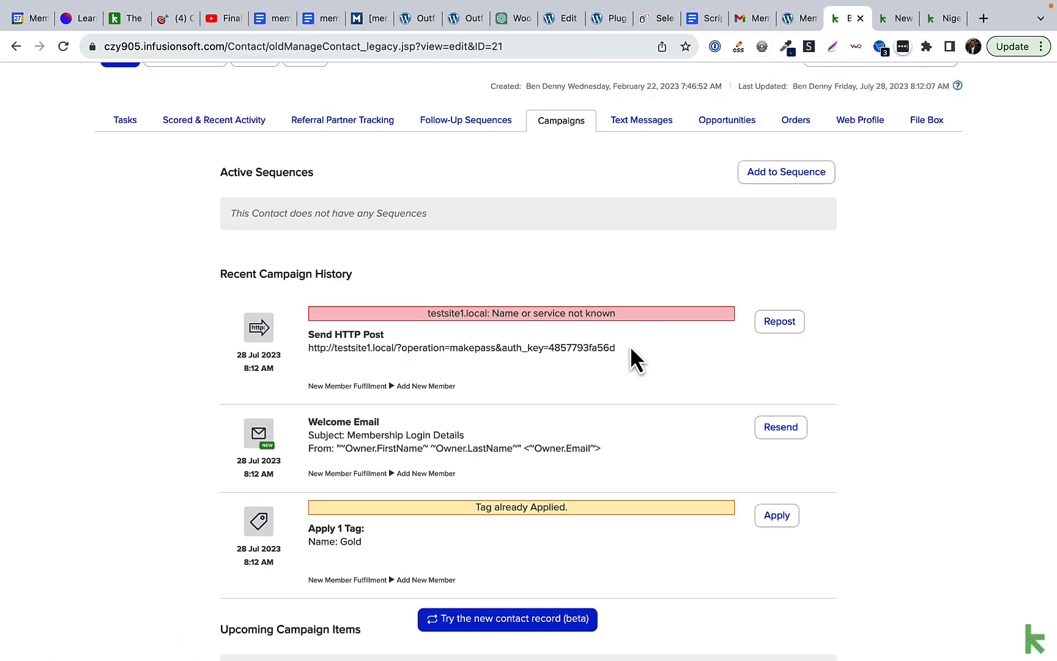
pyautogui.scroll(-1, 630, 346)
pyautogui.scroll(3, 630, 347)
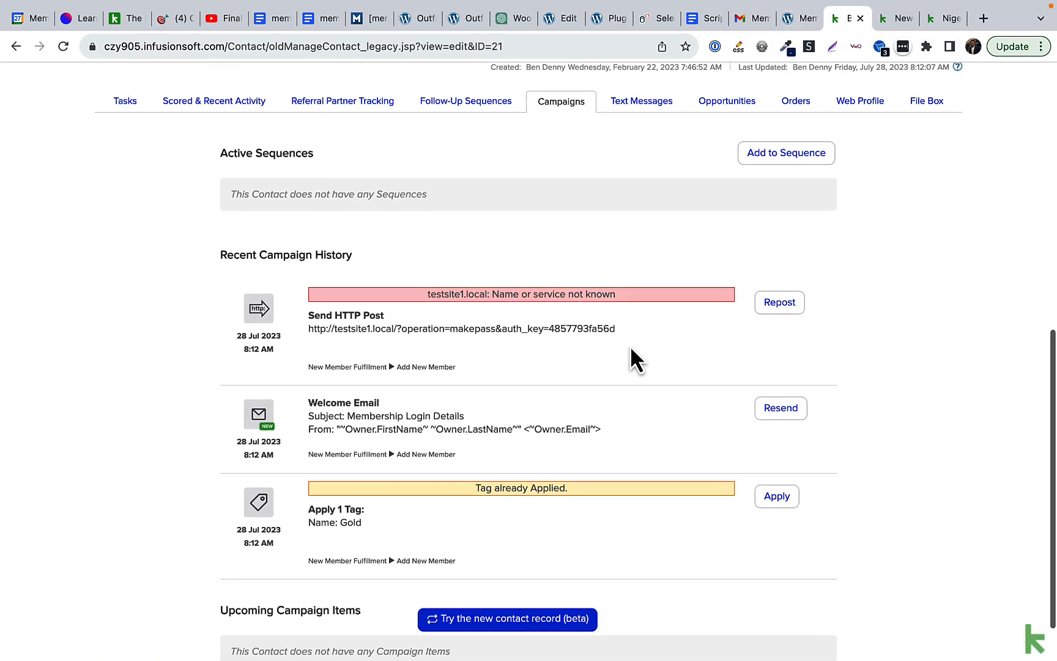
pyautogui.scroll(3, 630, 346)
pyautogui.scroll(-6, 630, 346)
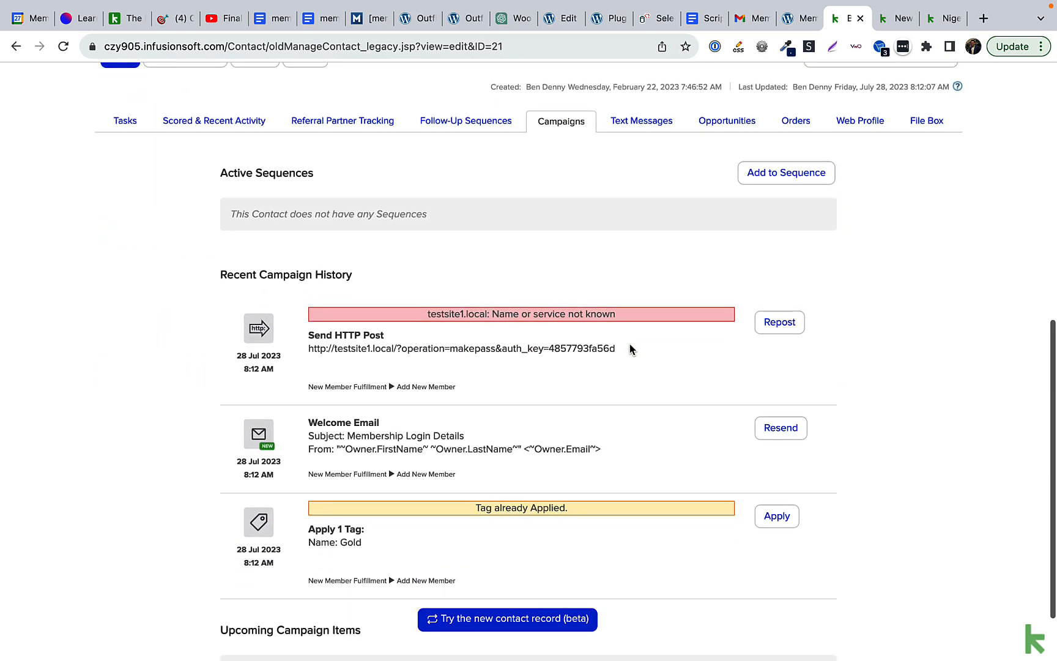
pyautogui.scroll(-1, 274, 382)
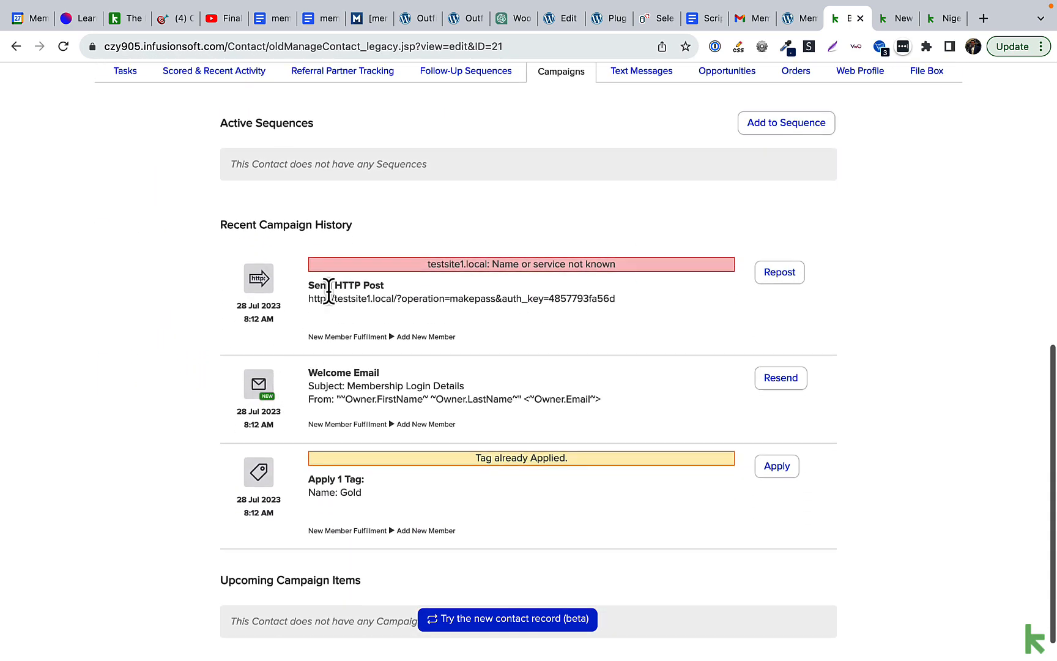
pyautogui.moveTo(303, 287); pyautogui.dragTo(625, 298)
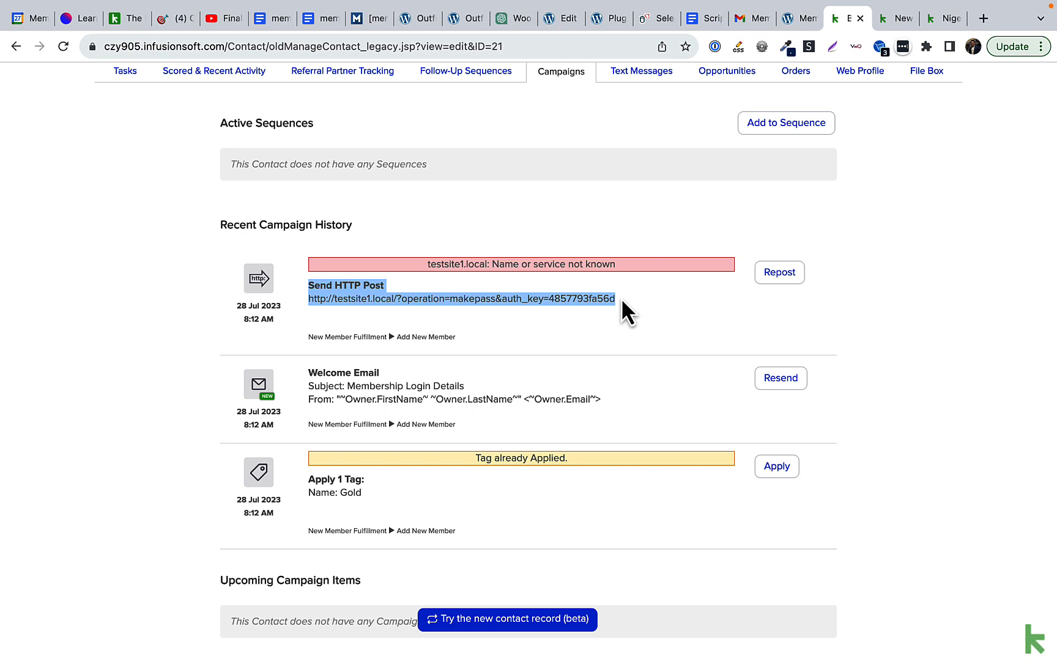
pyautogui.click(622, 297)
pyautogui.moveTo(420, 264); pyautogui.dragTo(620, 265)
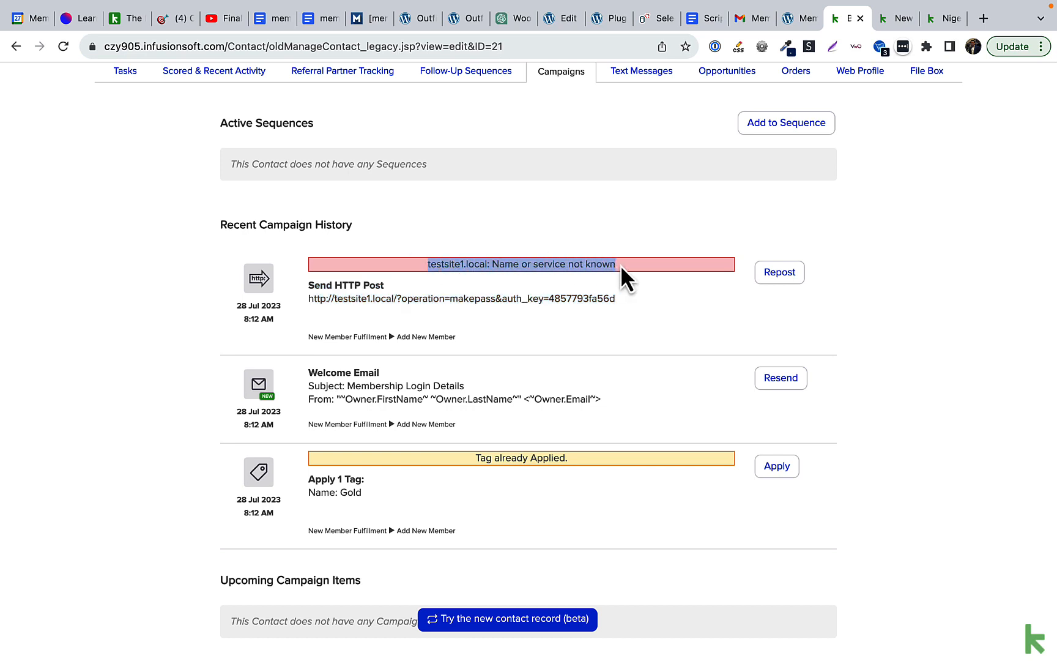
pyautogui.click(940, 18)
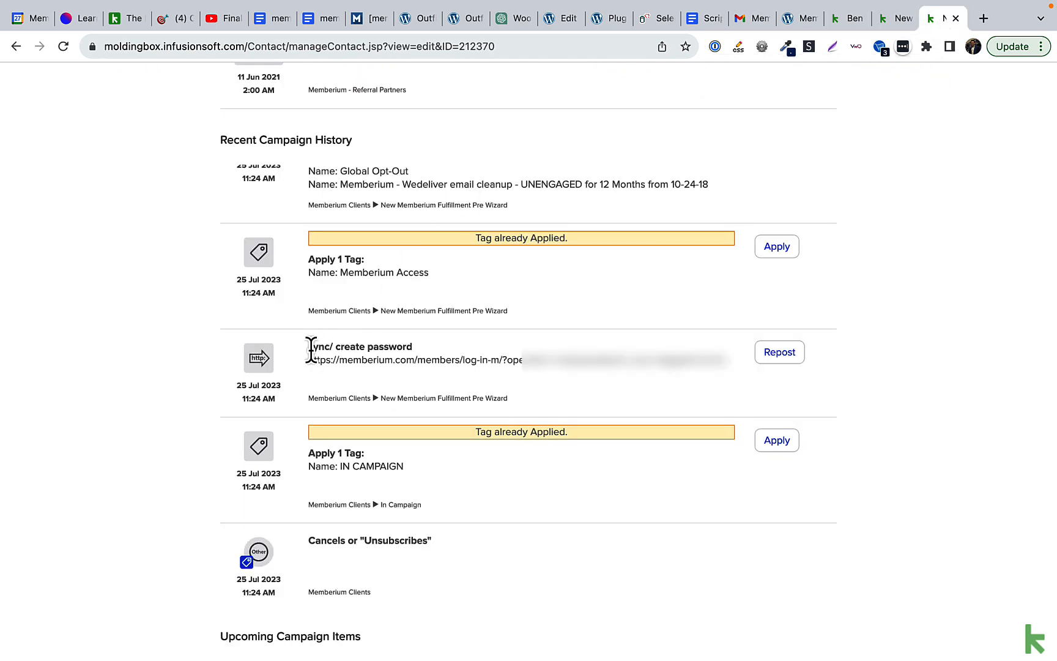
pyautogui.tripleClick(490, 359)
pyautogui.click(479, 359)
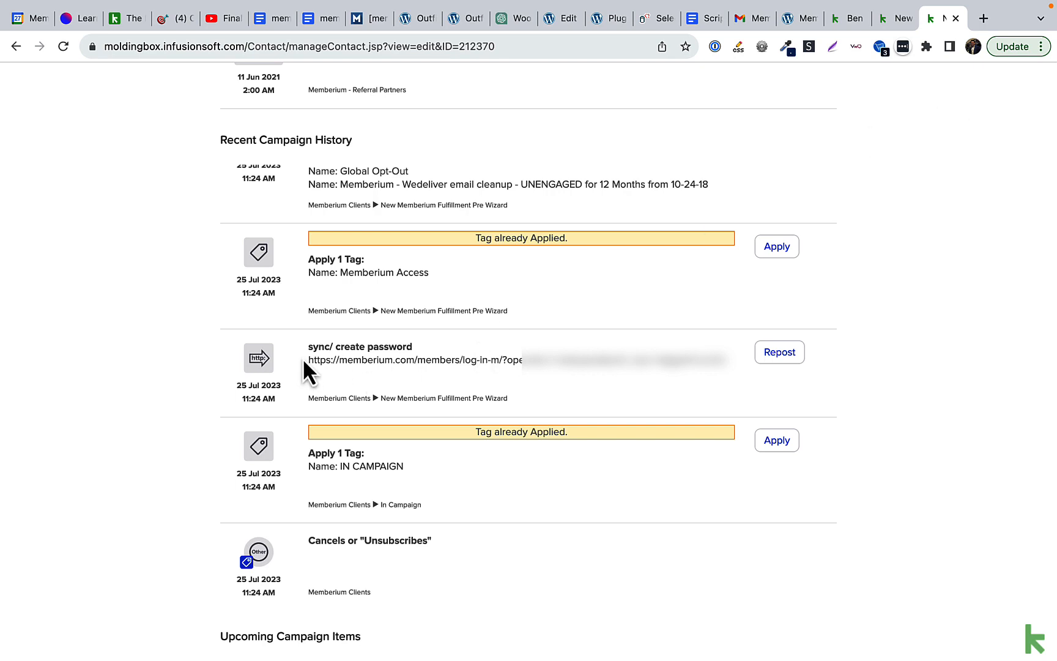
pyautogui.moveTo(307, 346); pyautogui.dragTo(391, 362)
pyautogui.tripleClick(410, 361)
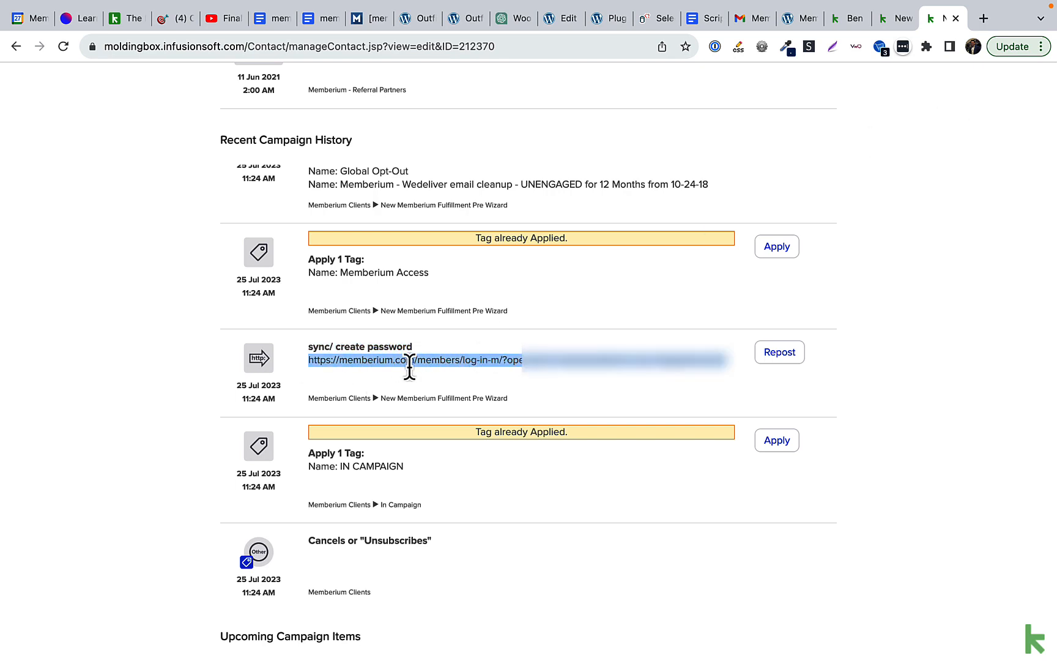
pyautogui.click(410, 367)
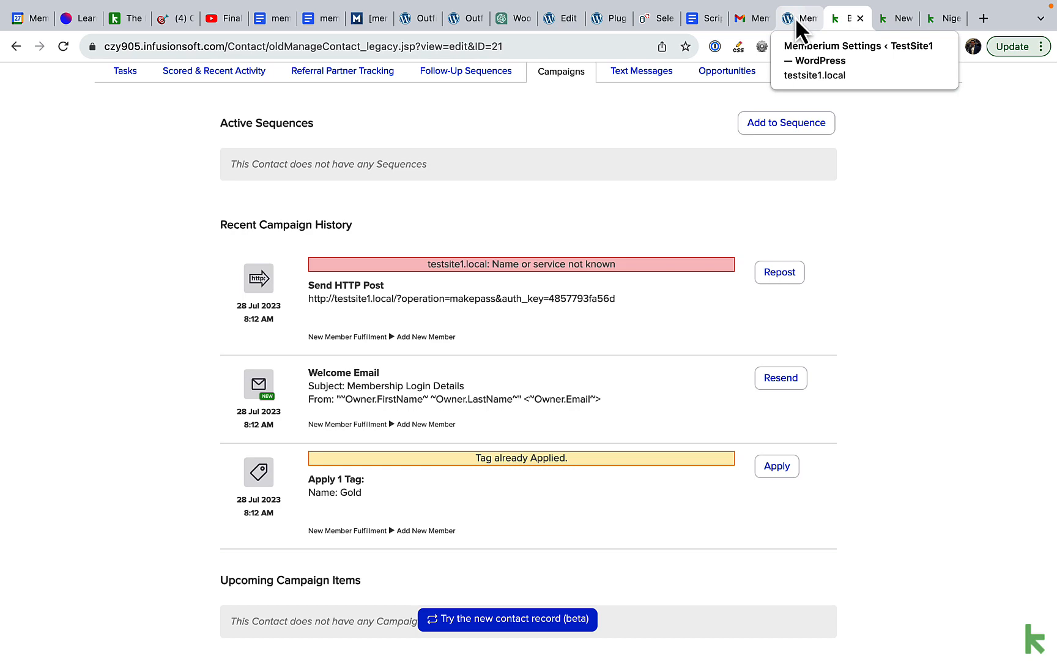
# Step: Confirm the HTTP POST Log setting is YES in the test site's Memberium HTTP Posts/Links settings
pyautogui.click(795, 17)
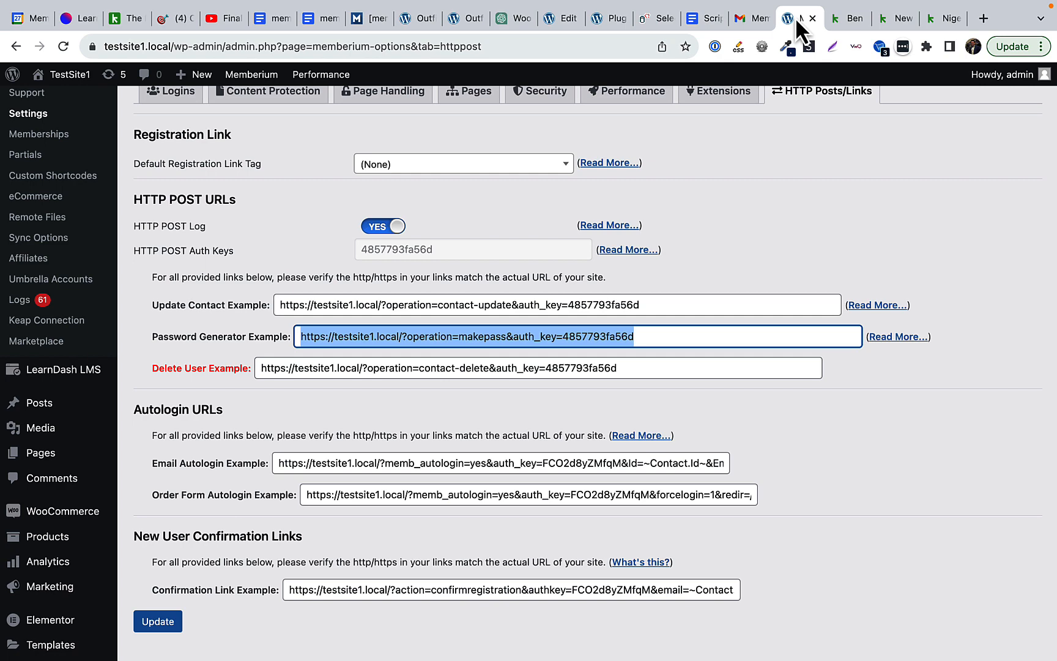
pyautogui.moveTo(147, 228); pyautogui.dragTo(214, 236)
pyautogui.click(214, 238)
pyautogui.scroll(2, 215, 237)
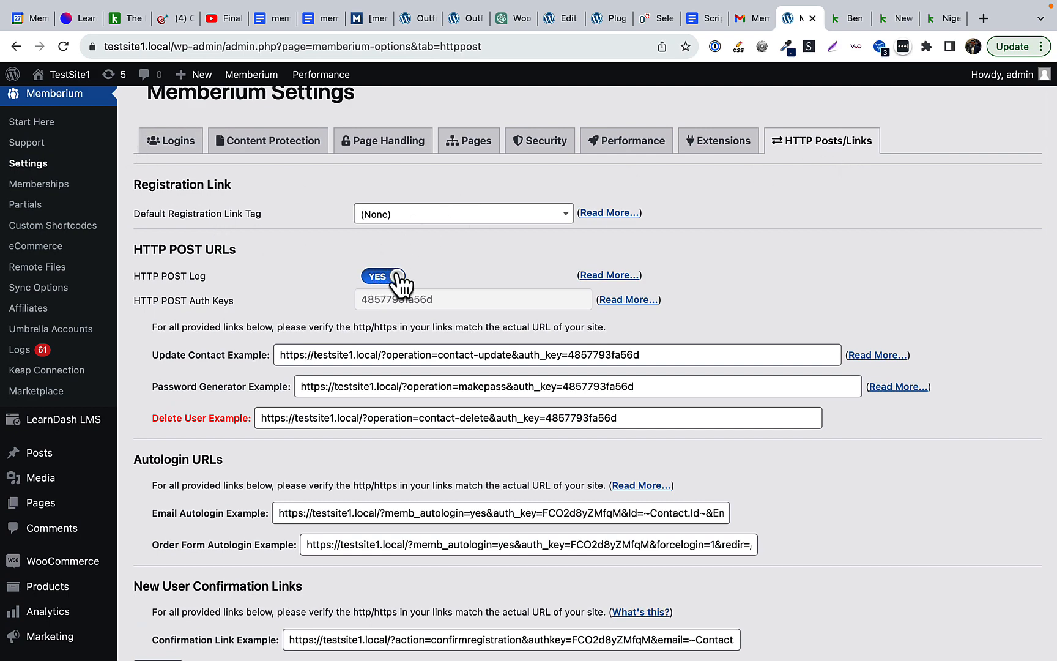
pyautogui.scroll(-5, 355, 300)
# Step: Save the HTTP POST settings and read the MakePass log warning that the user already exists
pyautogui.click(158, 441)
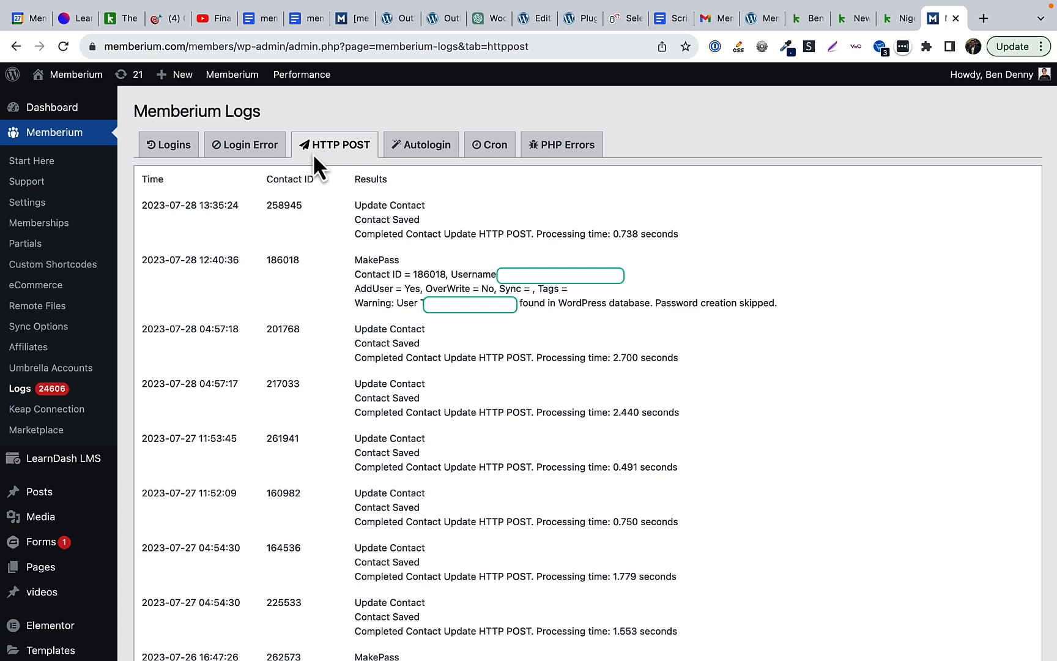
pyautogui.moveTo(352, 257); pyautogui.dragTo(777, 315)
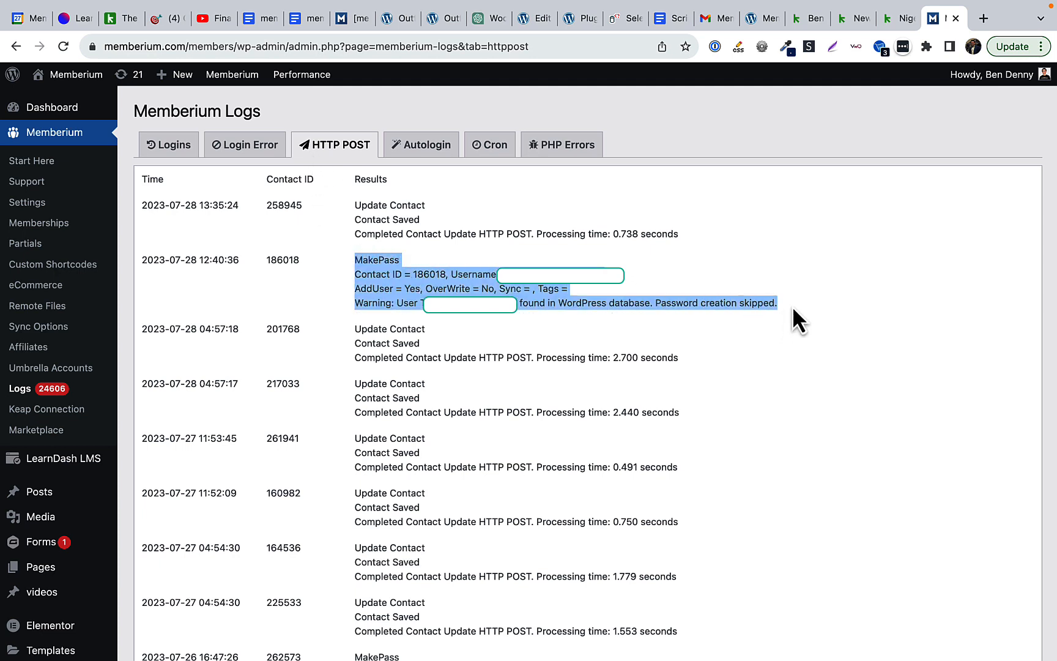
pyautogui.click(792, 306)
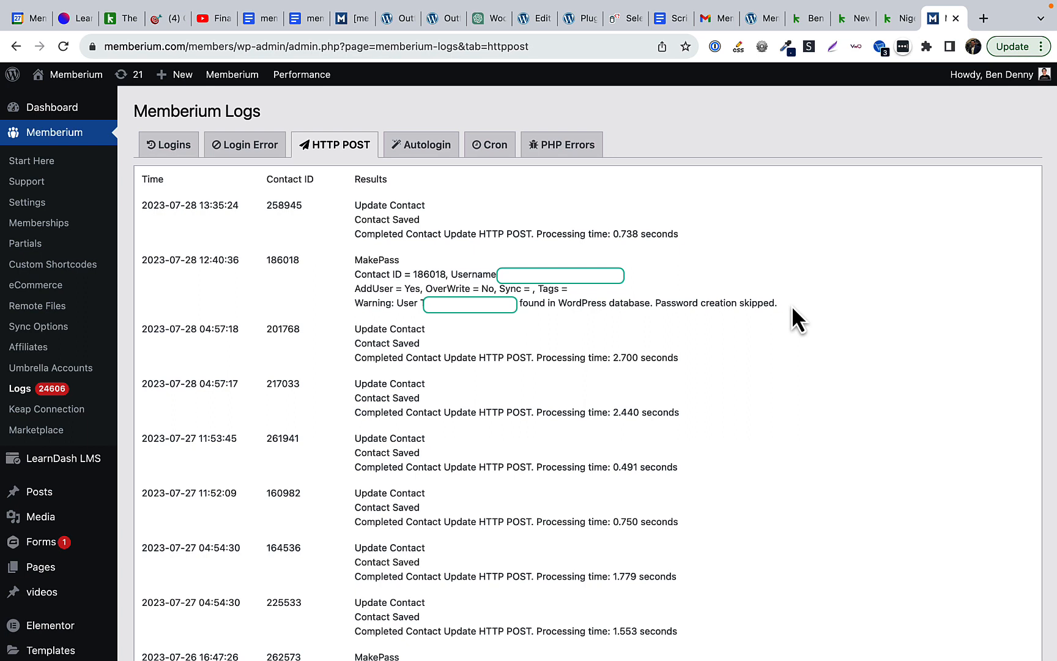
pyautogui.moveTo(777, 303); pyautogui.dragTo(412, 304)
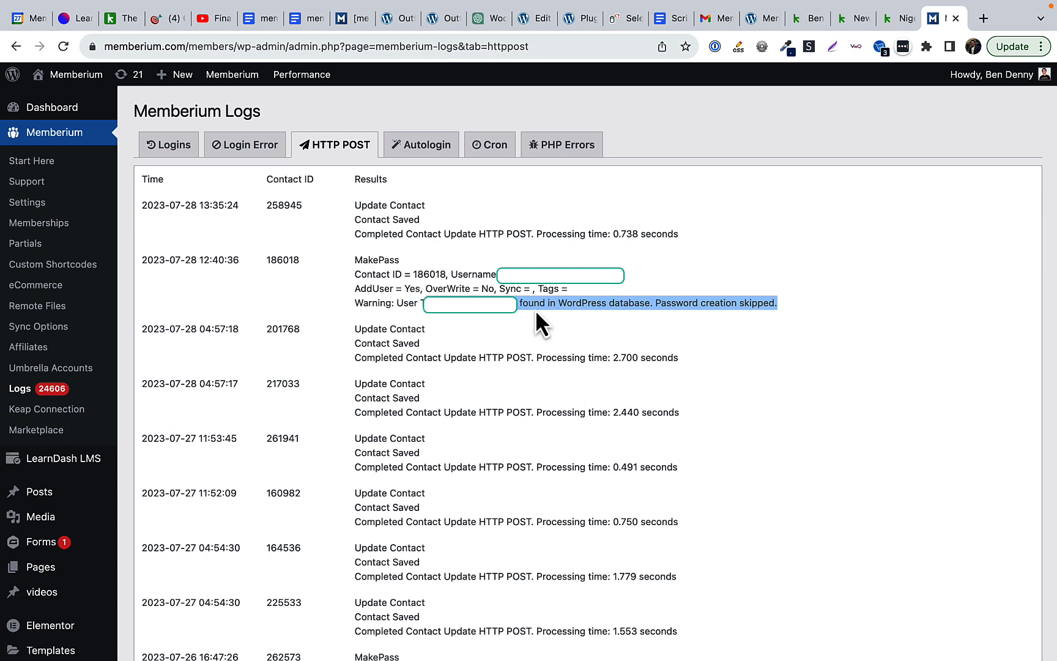
pyautogui.moveTo(549, 303); pyautogui.dragTo(667, 307)
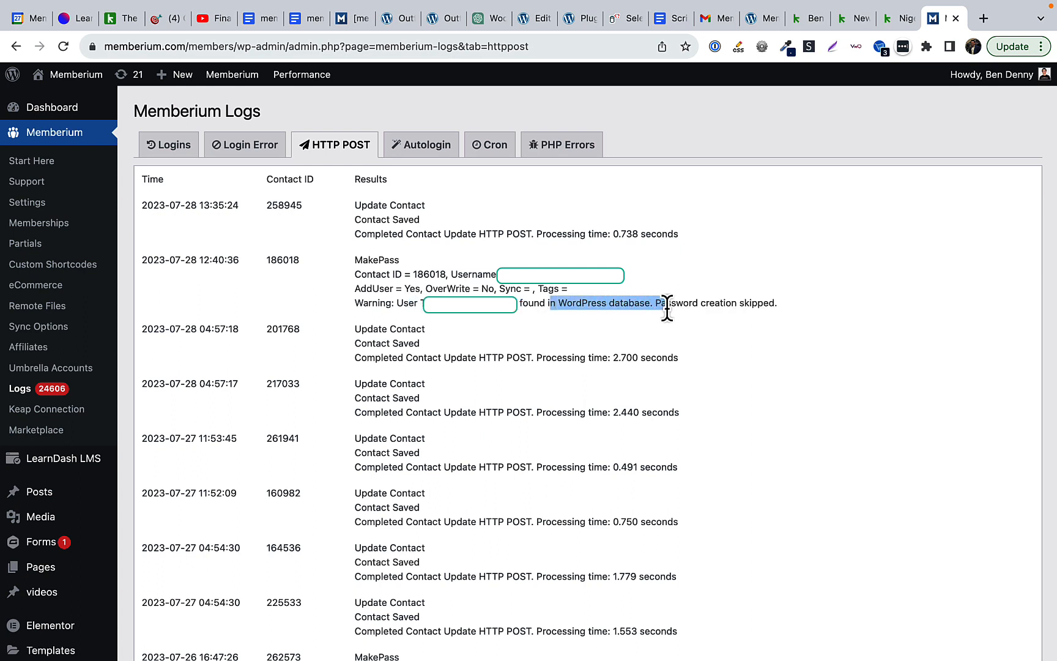
pyautogui.click(667, 307)
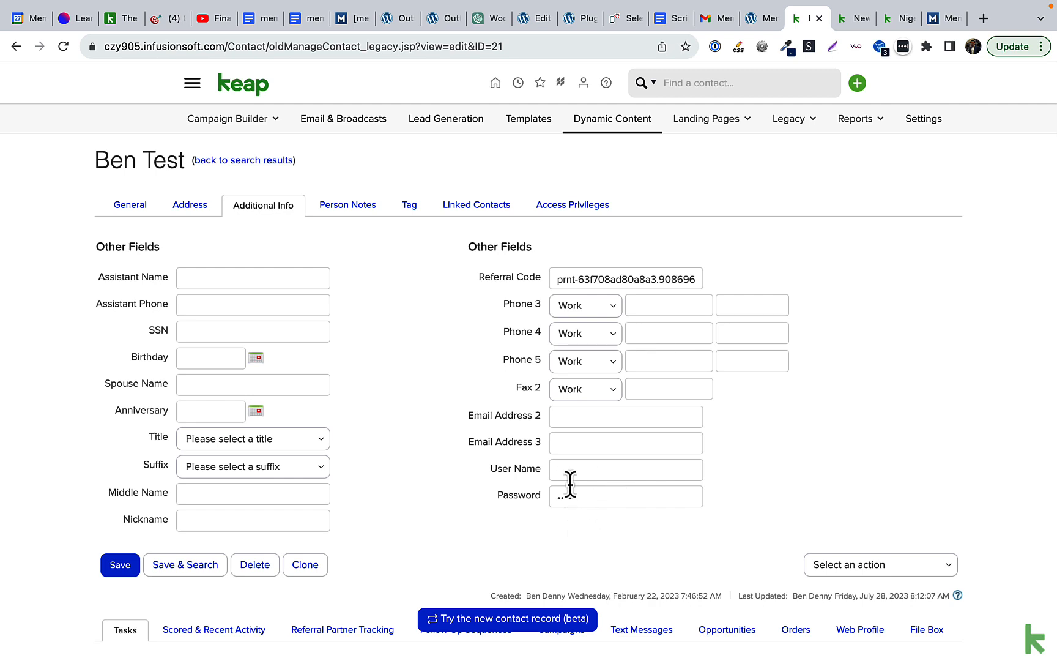
# Step: Check the Membership Login Details email, then open the Add New Member sequence in New Member Fulfillment
pyautogui.click(711, 27)
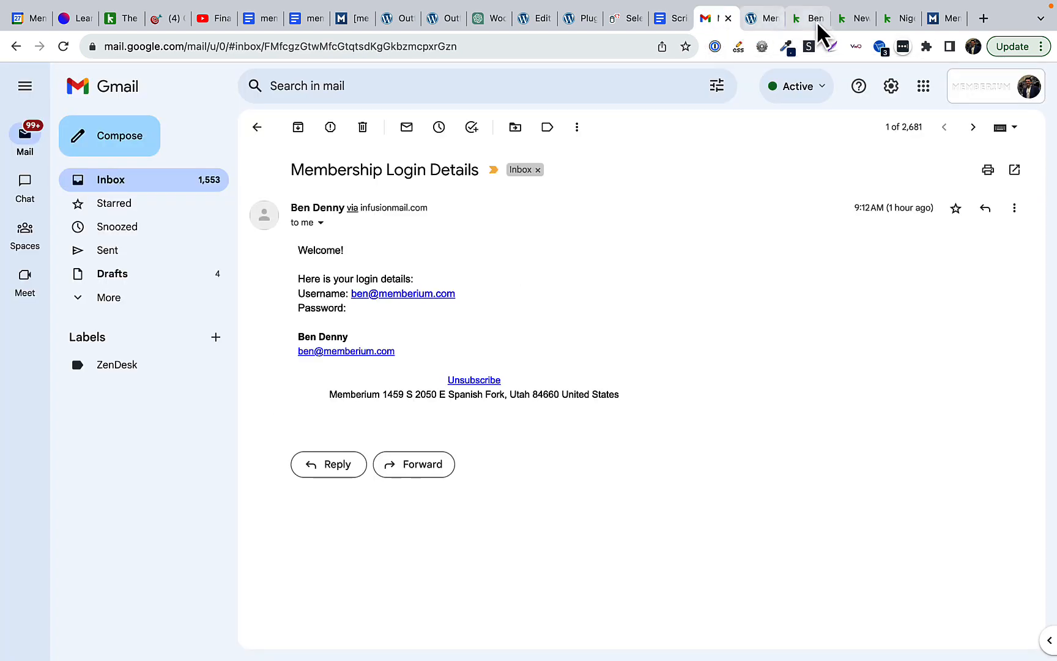
pyautogui.click(856, 21)
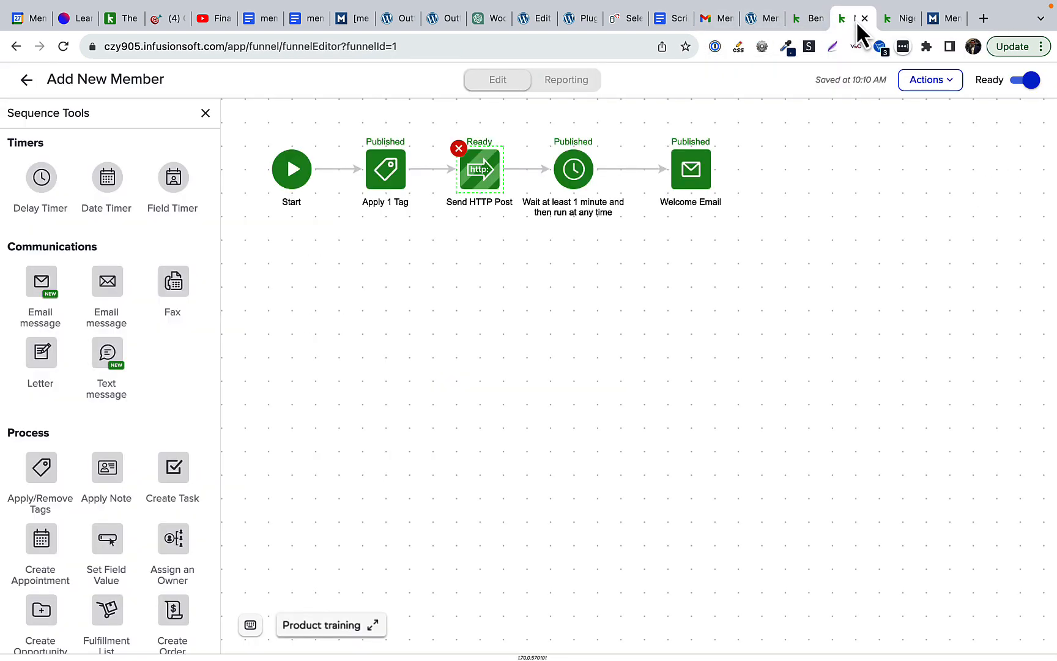
pyautogui.click(26, 79)
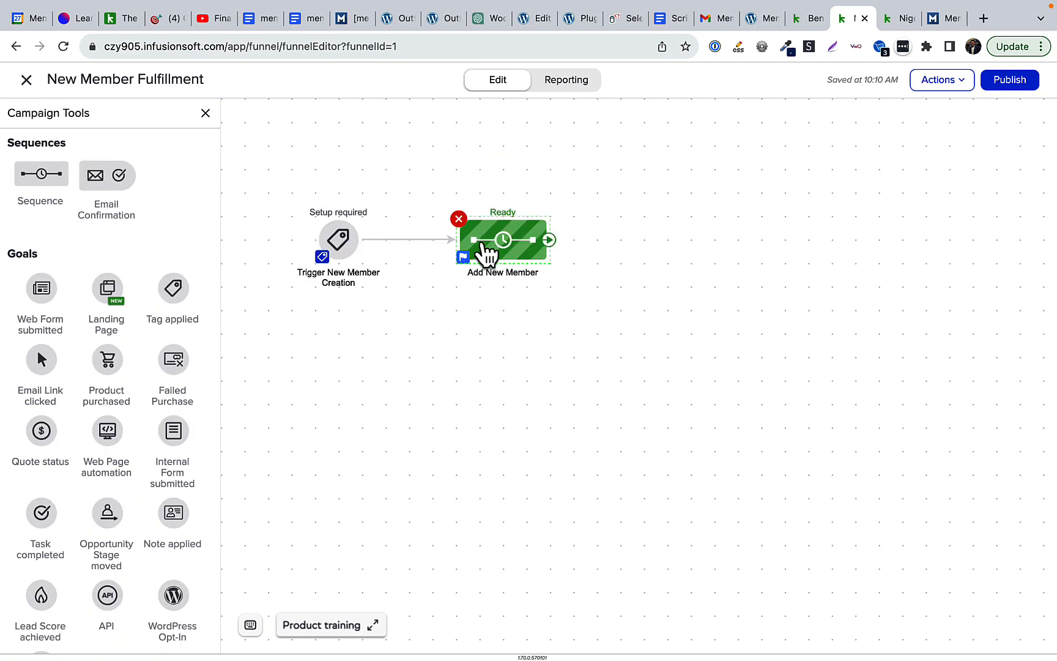
pyautogui.doubleClick(484, 250)
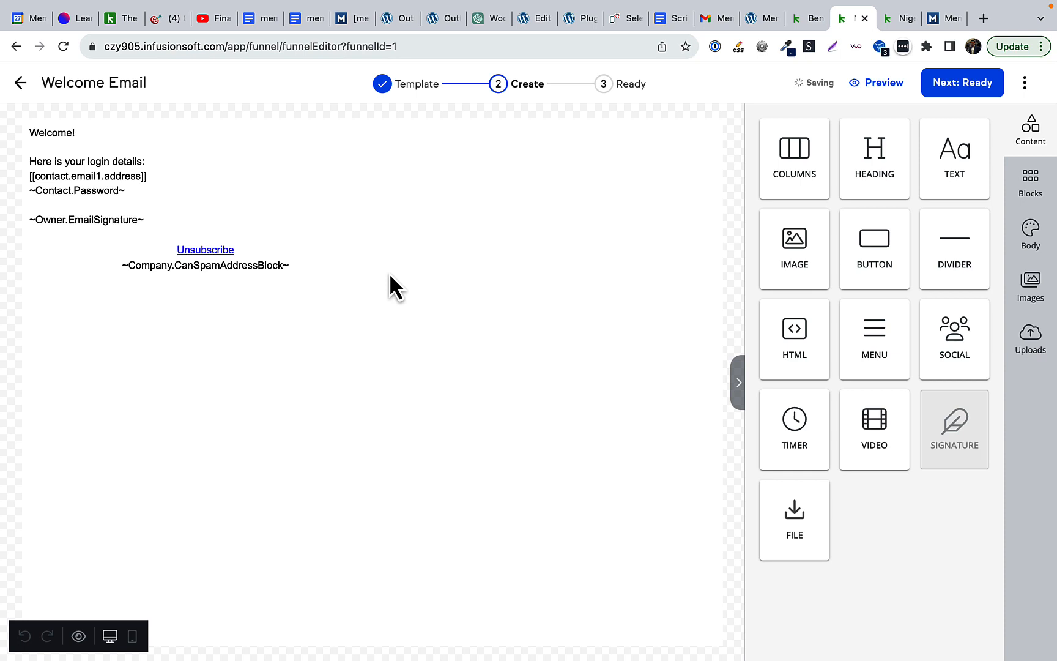
pyautogui.click(122, 191)
pyautogui.moveTo(125, 190); pyautogui.dragTo(25, 196)
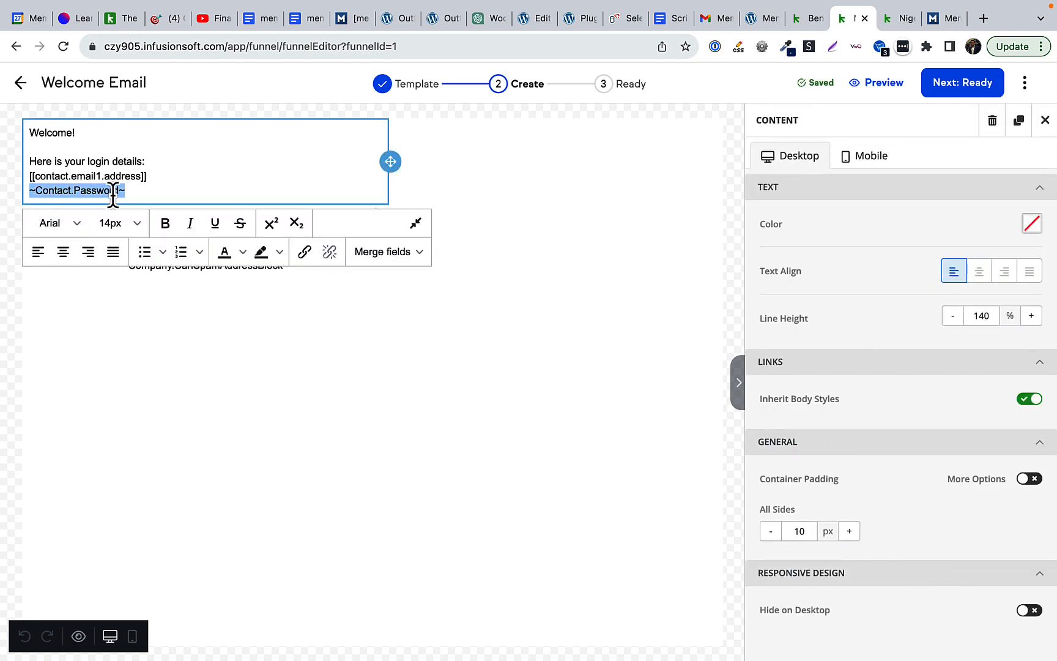
pyautogui.click(149, 190)
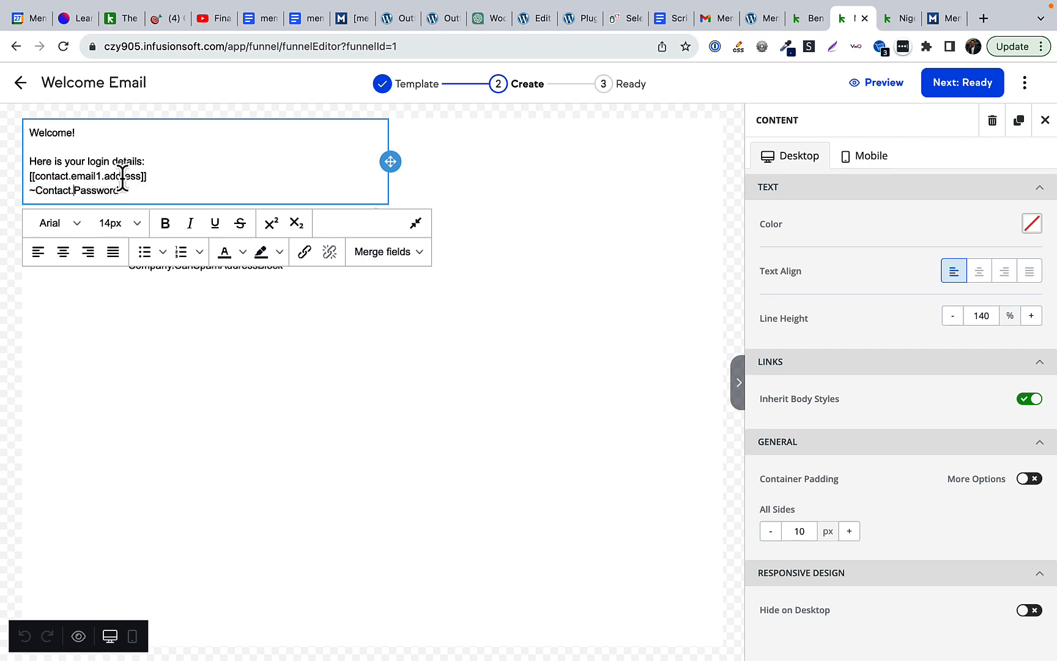
pyautogui.moveTo(136, 190); pyautogui.dragTo(29, 190)
pyautogui.click(30, 189)
pyautogui.hotkey('ctrl', 'shift', 'Tab')
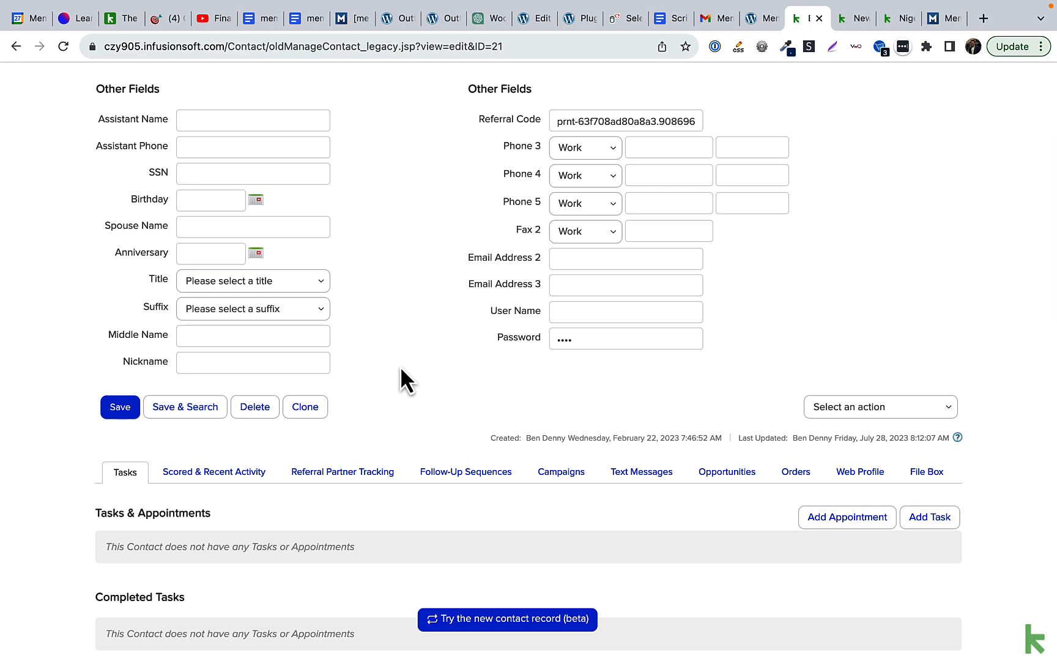
# Step: Review the test contact's campaigns and sequences and its campaign history
pyautogui.scroll(-5, 401, 371)
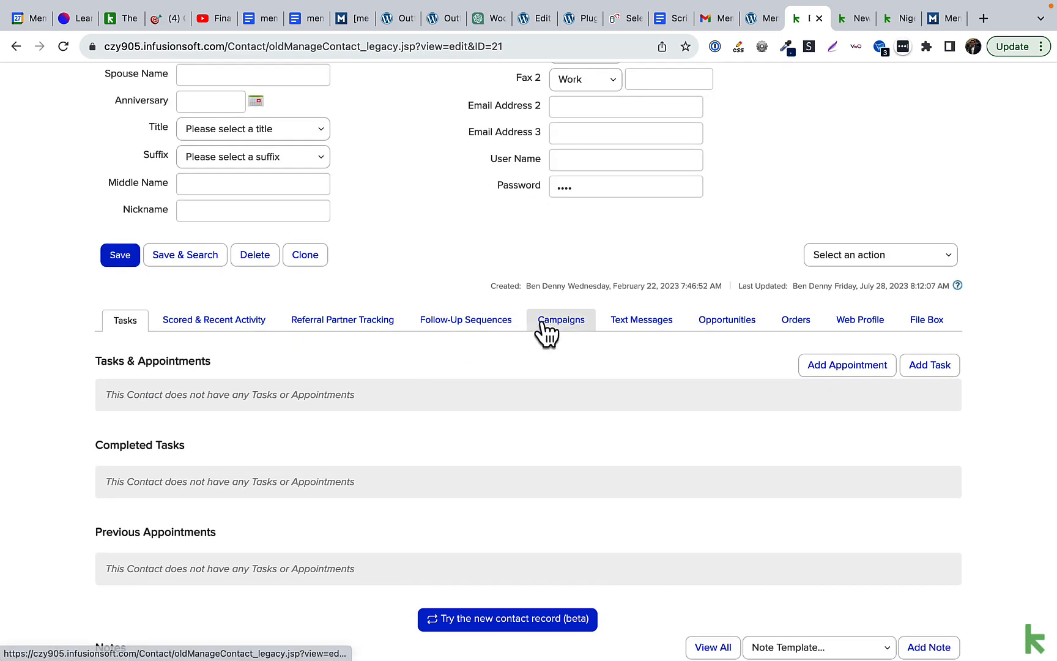
pyautogui.click(542, 323)
pyautogui.scroll(-5, 545, 331)
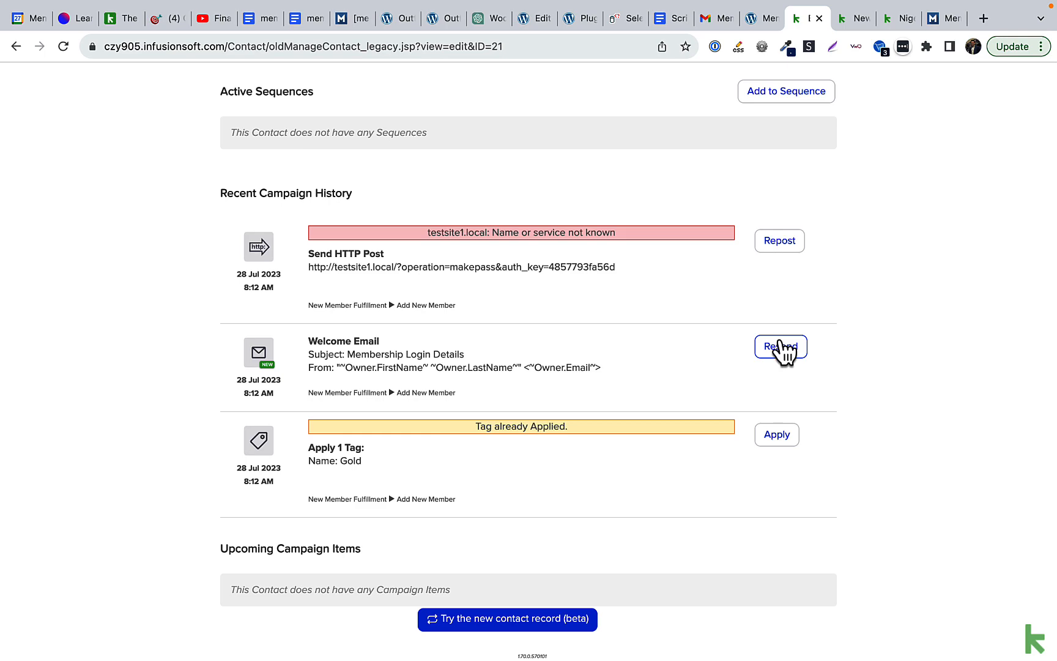
pyautogui.scroll(3, 783, 351)
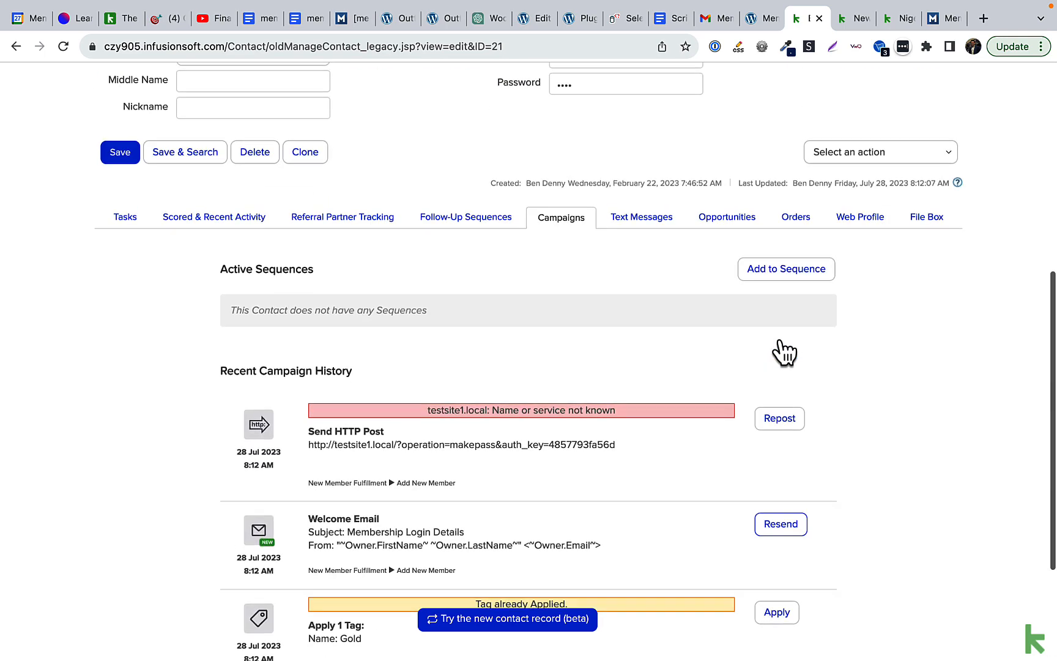
# Step: Pick New Member Fulfillment > Add New Member for the contact, then cancel without adding
pyautogui.click(770, 282)
pyautogui.click(527, 346)
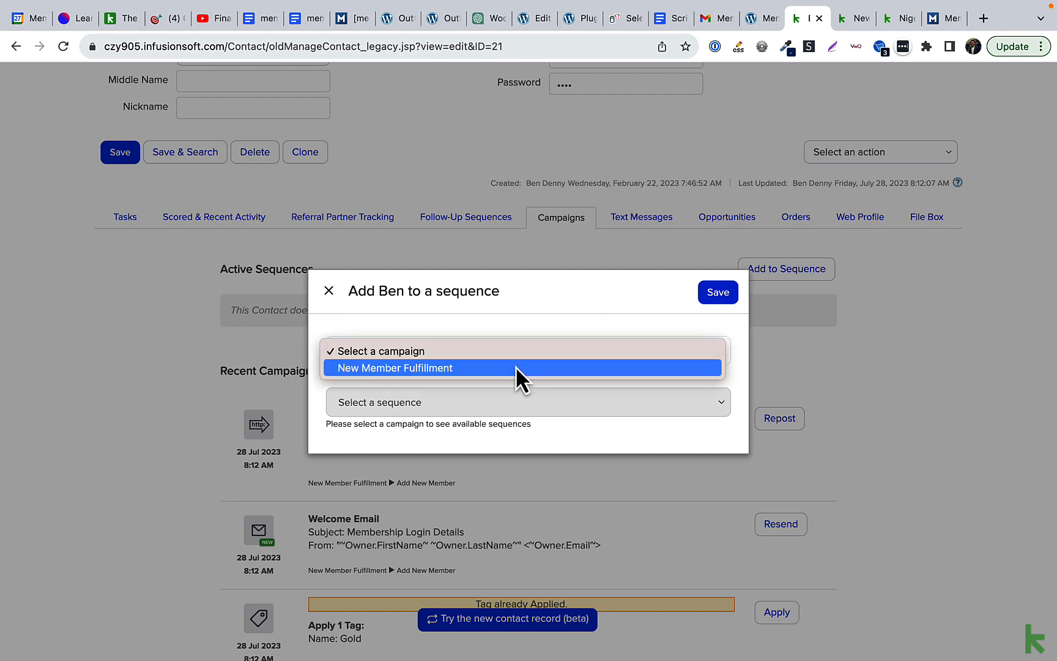
pyautogui.click(515, 366)
pyautogui.click(504, 402)
pyautogui.click(500, 421)
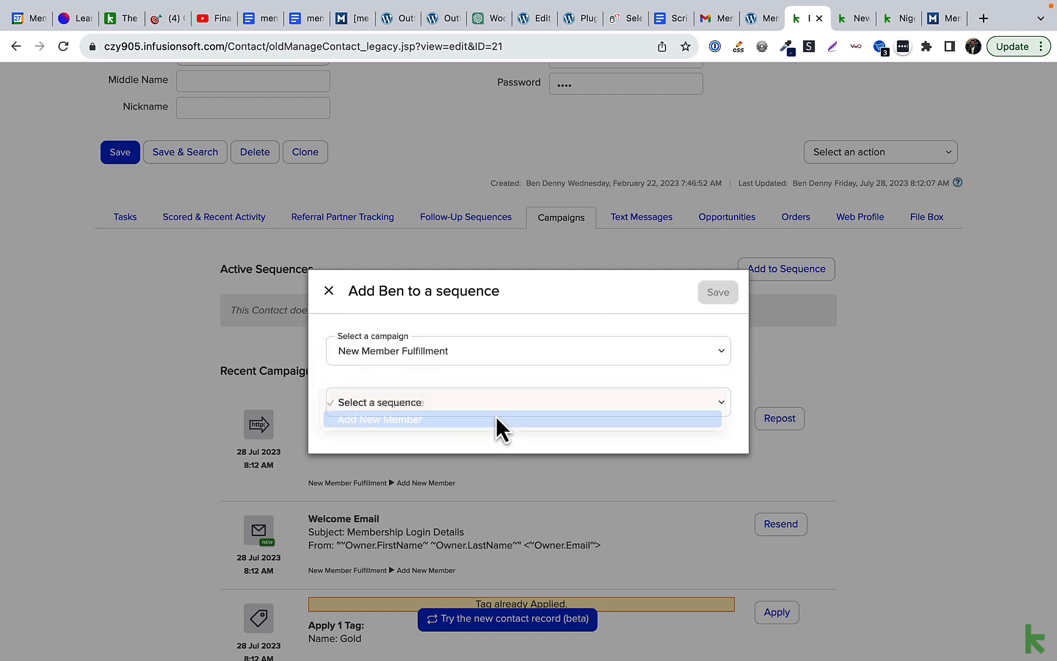
pyautogui.click(329, 292)
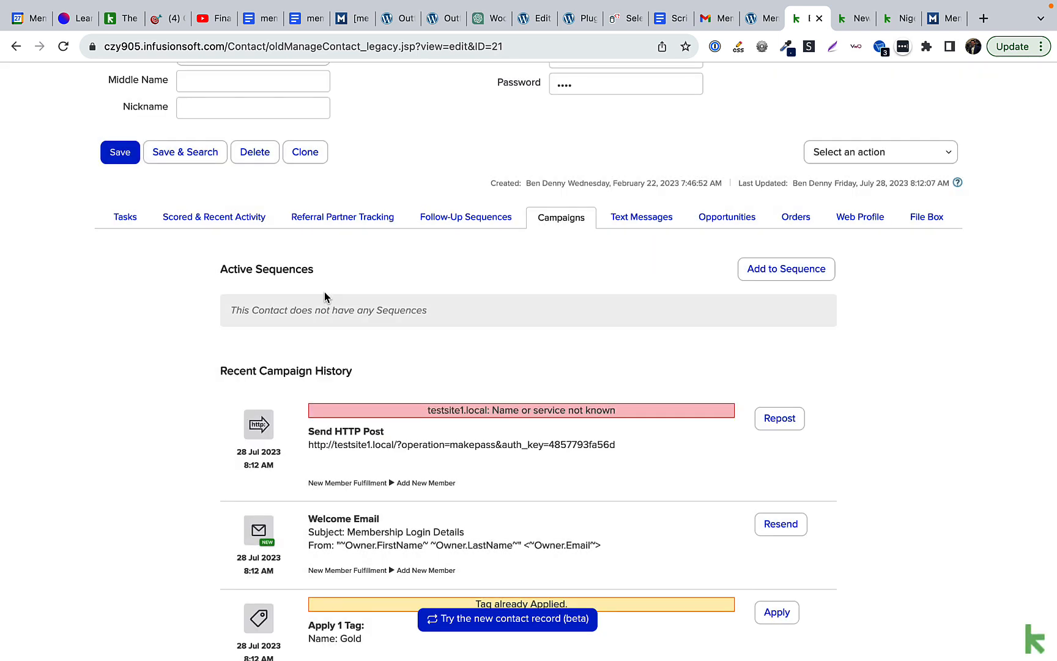